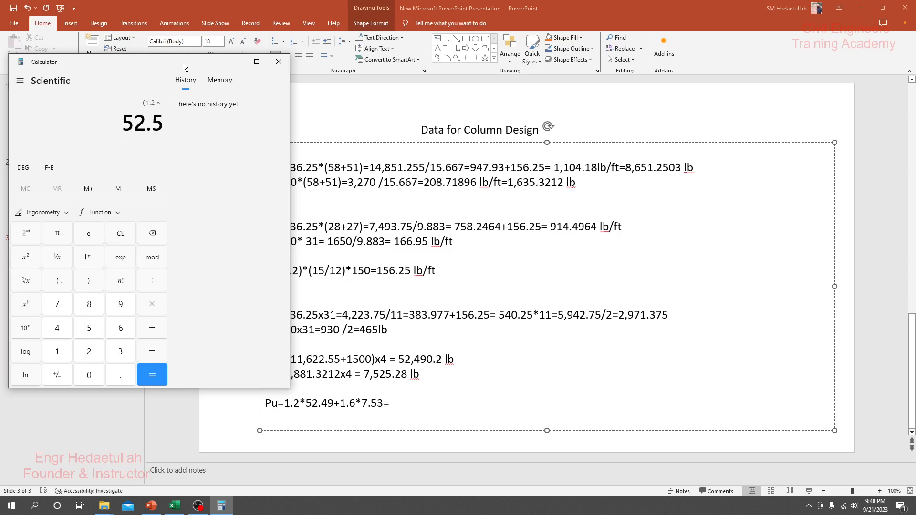
Calculate (1.2 × 52.5) + (1.6 × 7.53) in the calculator
text(0)
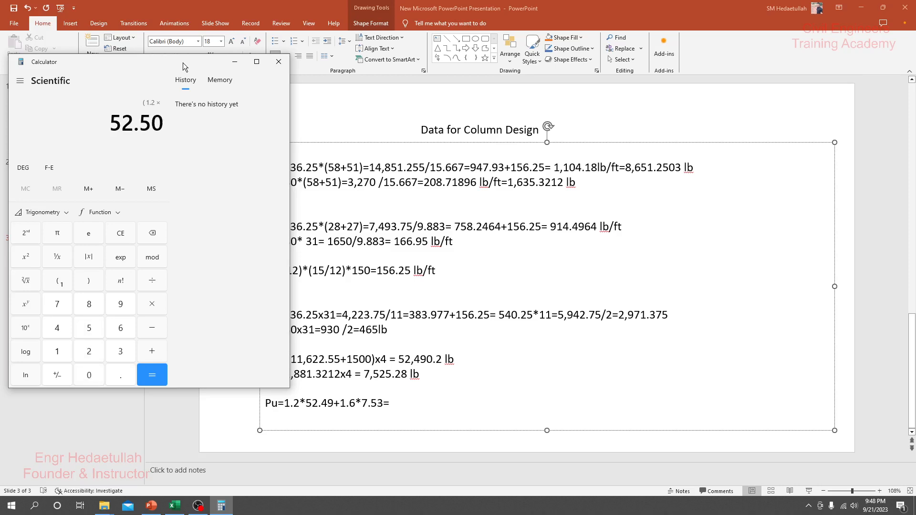
key(BackSpace)
text())
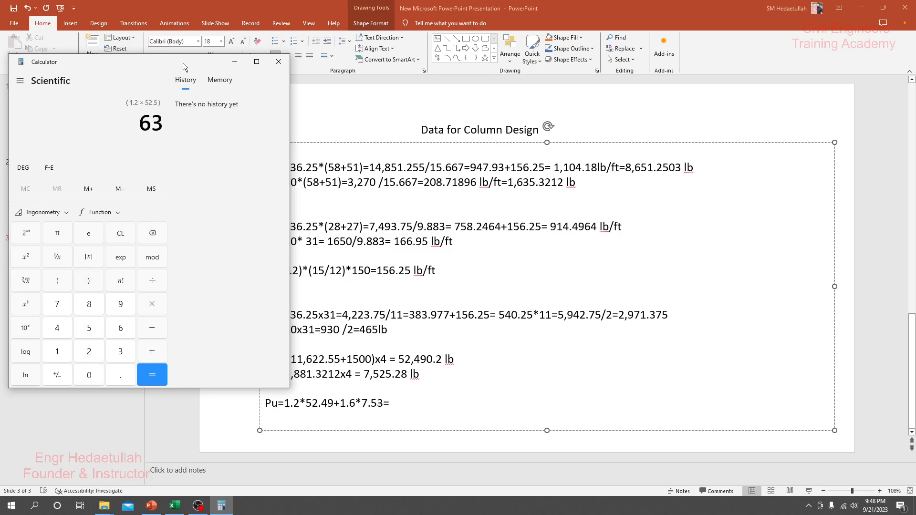
key(plus)
text(( )
text(1.)
text(6)
text(*)
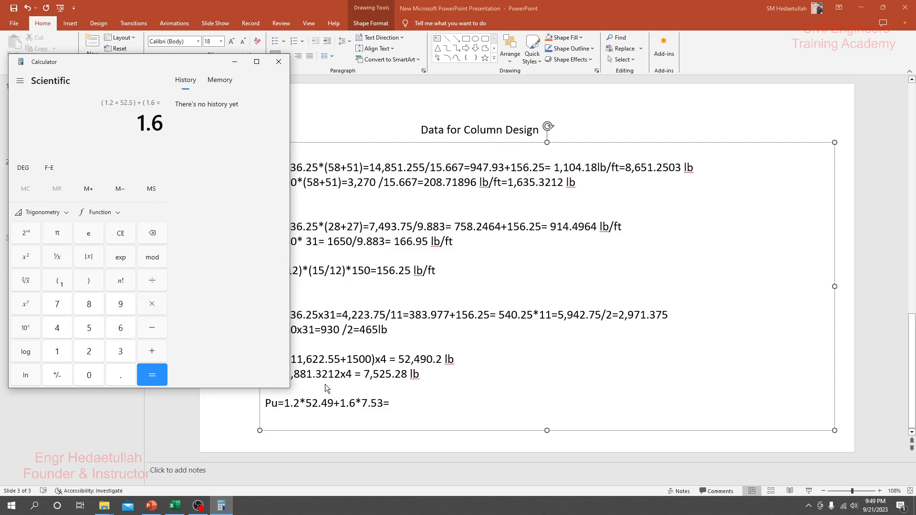
text(7.53))
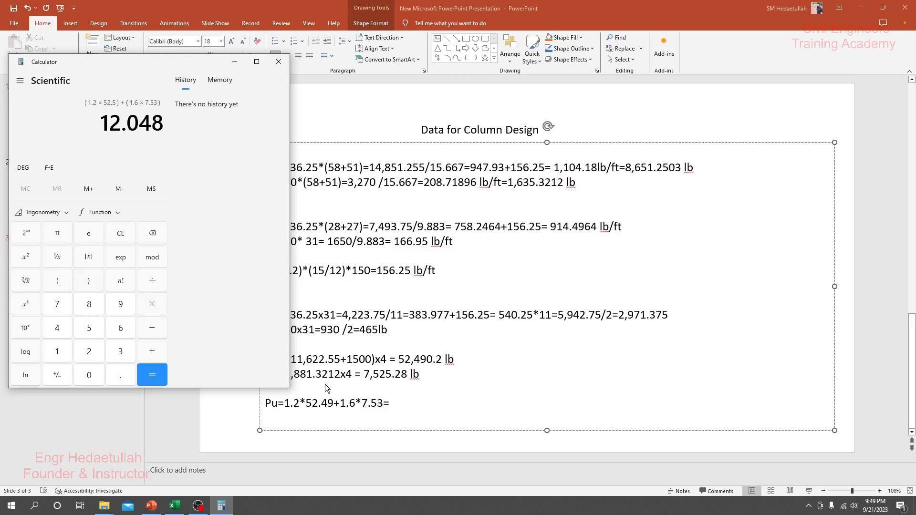
key(Return)
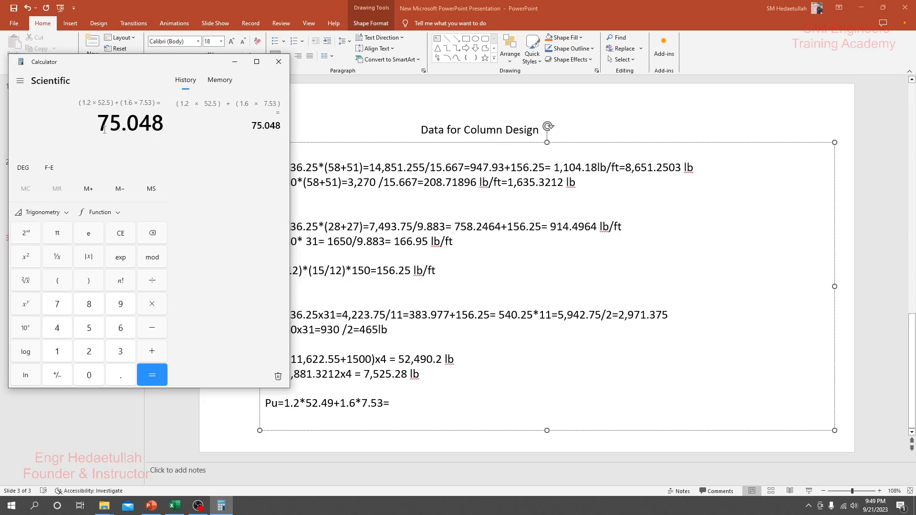
Try to copy the calculator's displayed result
mouse_move(99, 123)
mouse_down()
mouse_move(166, 121)
mouse_move(101, 127)
mouse_up()
click(140, 125)
double_click(159, 122)
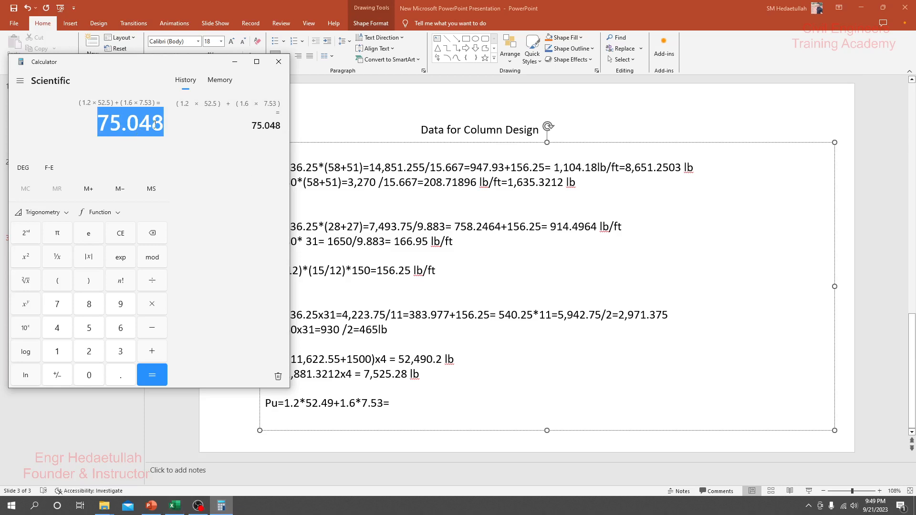
key(ctrl+c)
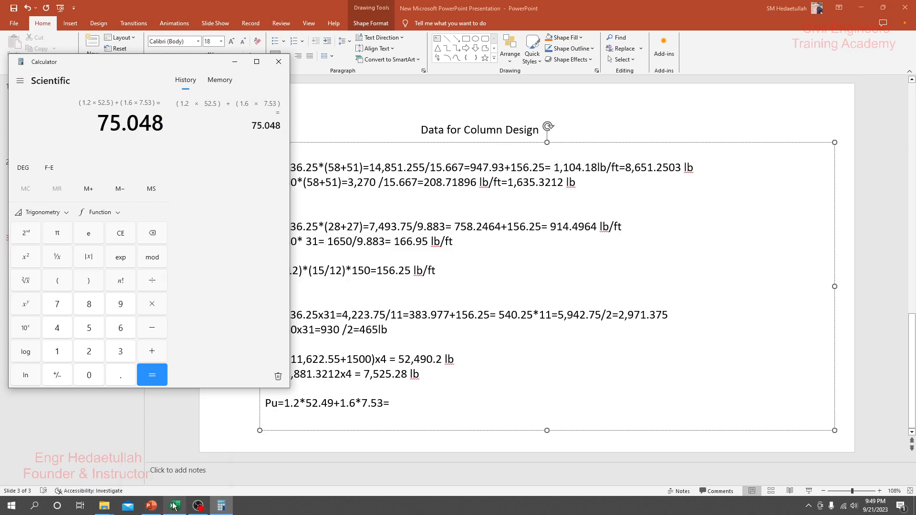
Switch to the Excel column design workbook and enter f'c as 3 ksi and fy as 72.5 ksi
click(173, 465)
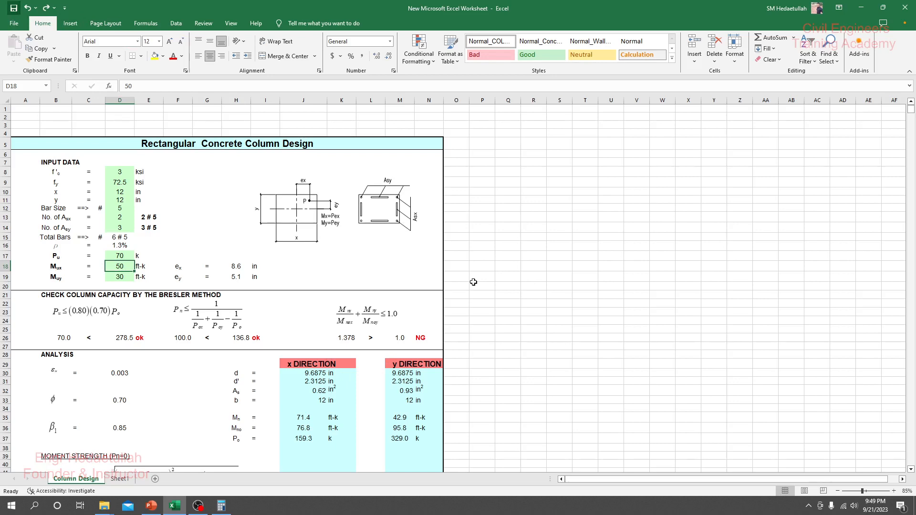
click(122, 173)
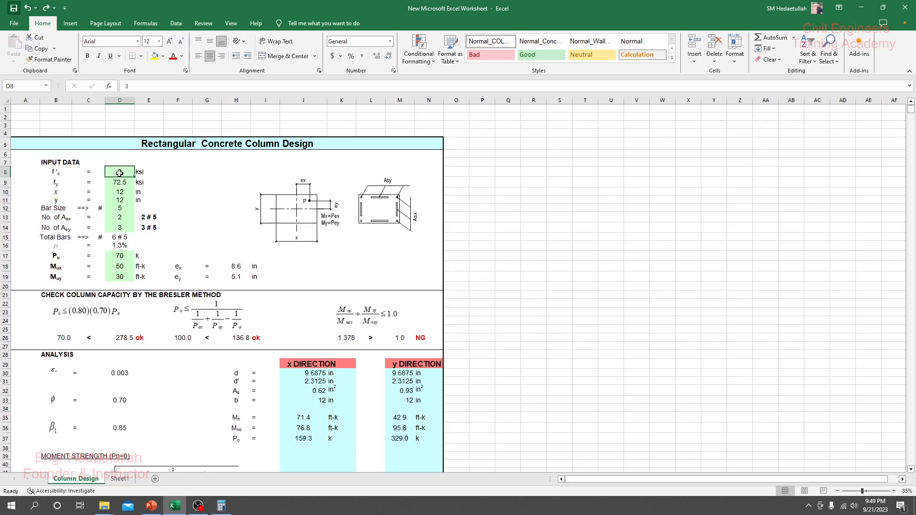
text(3)
key(Return)
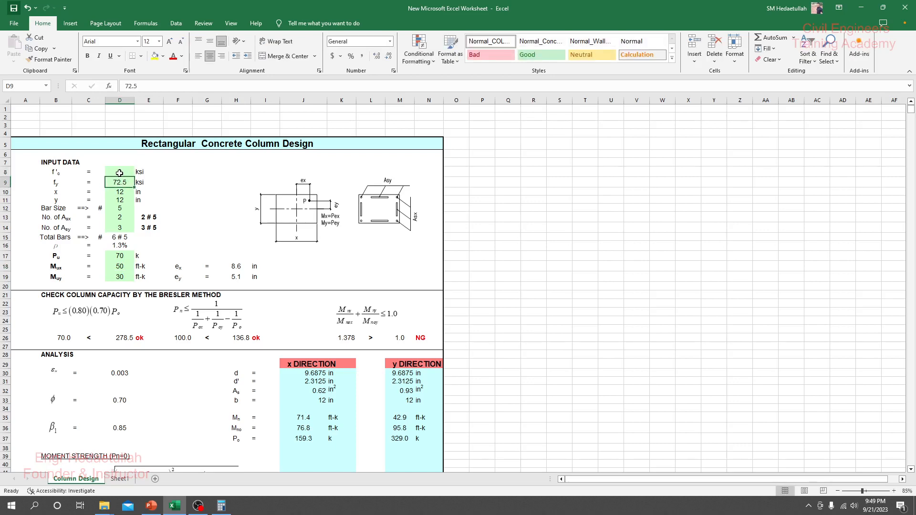
text(72.5)
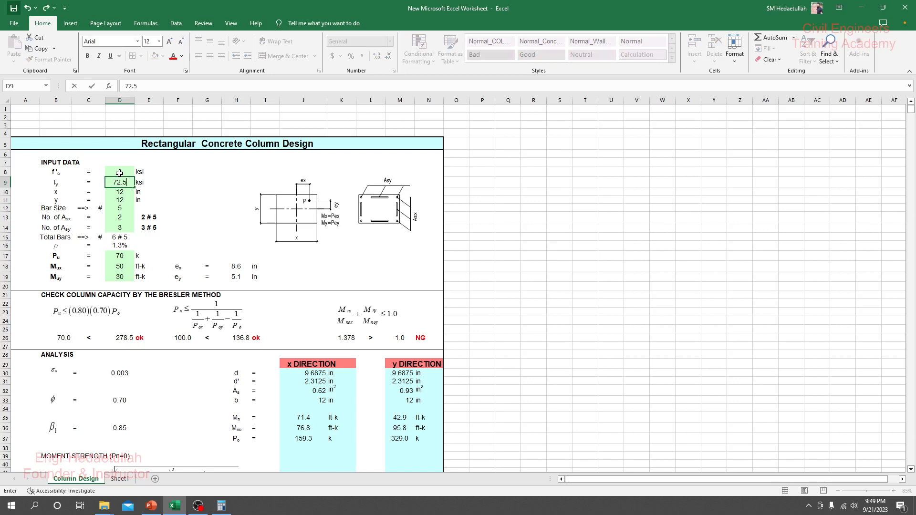
key(Return)
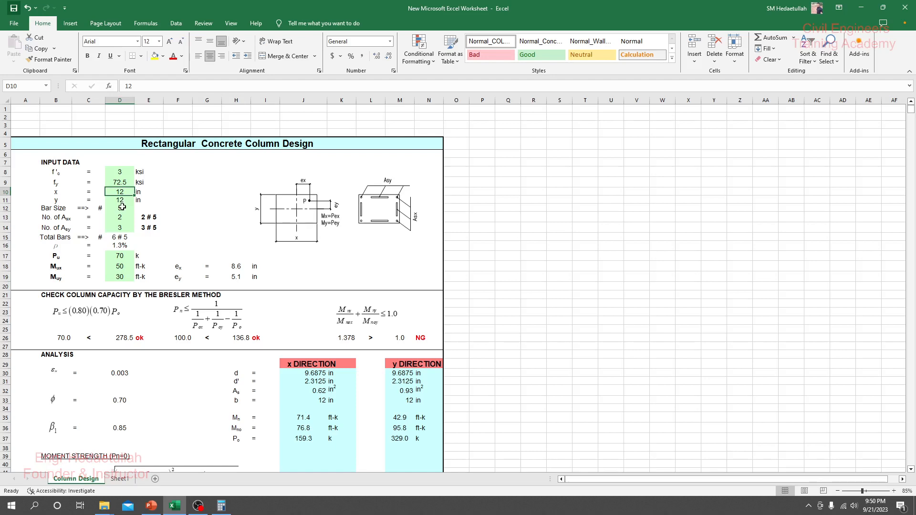
Select the Pu value cell in the column's input data
key(Down)
key(Down)
key(Down)
key(Down)
key(Down)
key(Down)
key(Down)
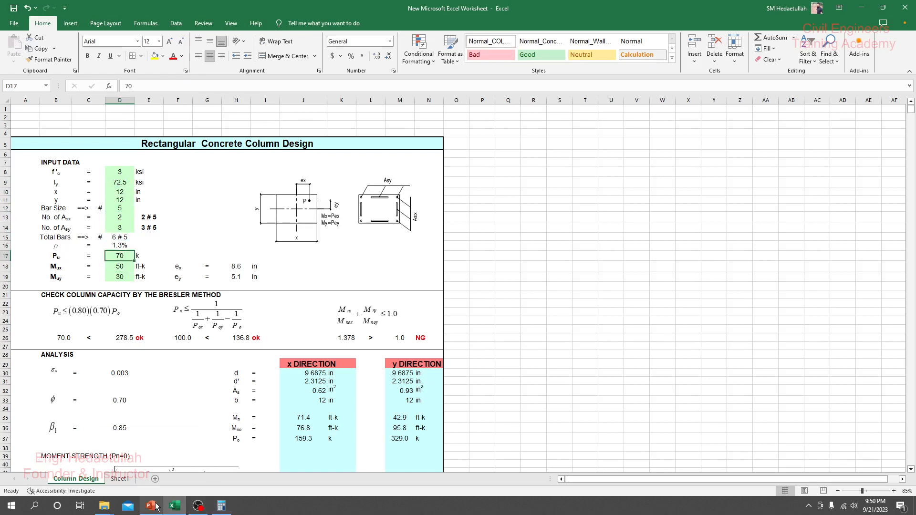
Copy 75.048 from the calculator and add it with the unit k after the Pu equation on the PowerPoint slide
click(220, 506)
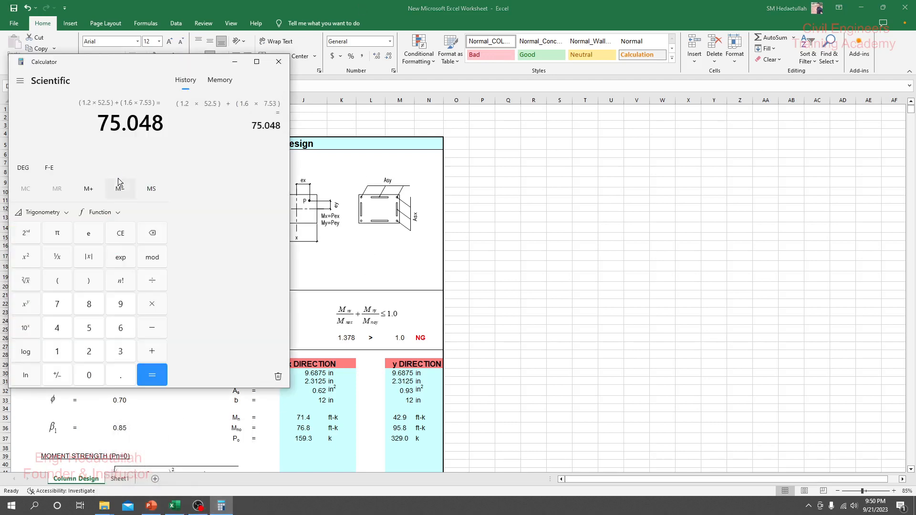
drag(98, 125, 164, 125)
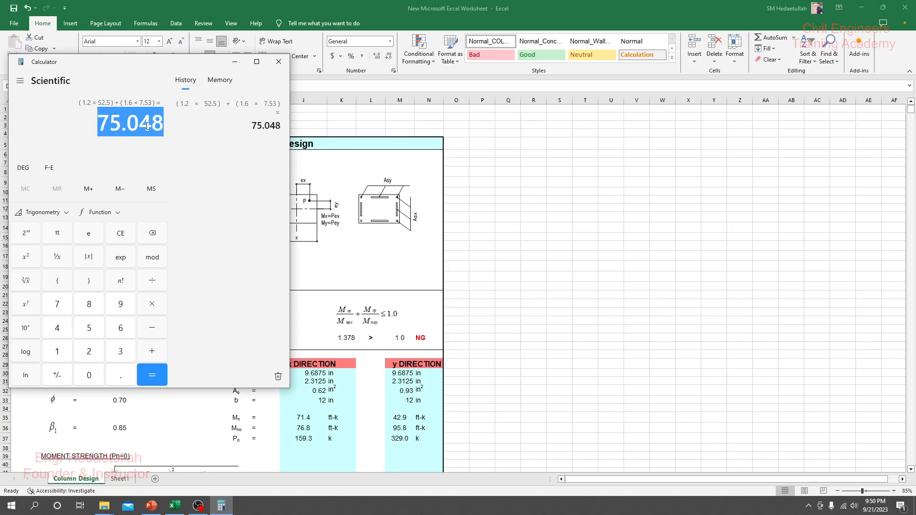
right_click(147, 127)
click(169, 135)
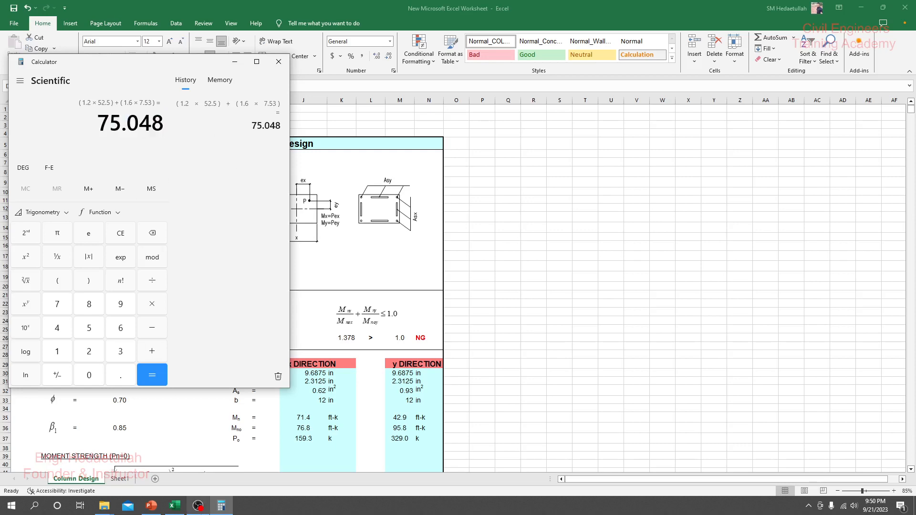
click(151, 506)
key(ctrl+v)
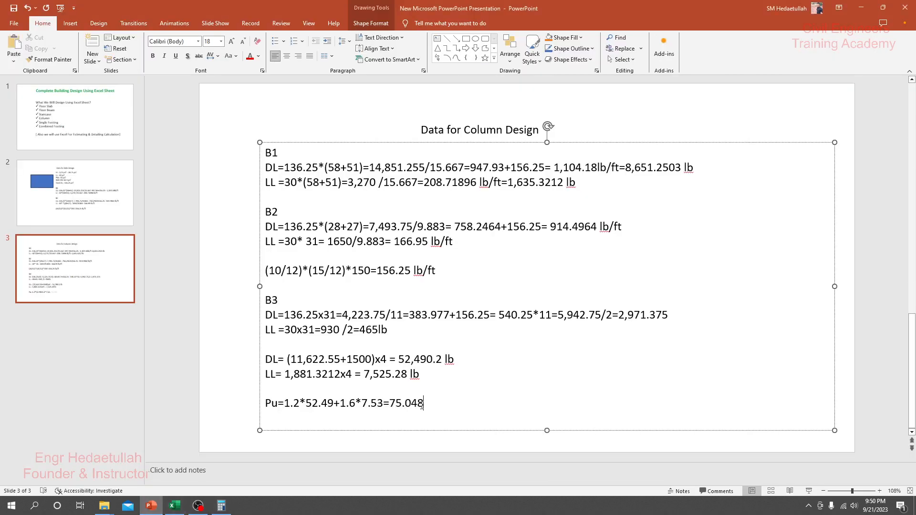
text(k)
Return to the Excel column design sheet and set Pu to 75.5 k
click(175, 506)
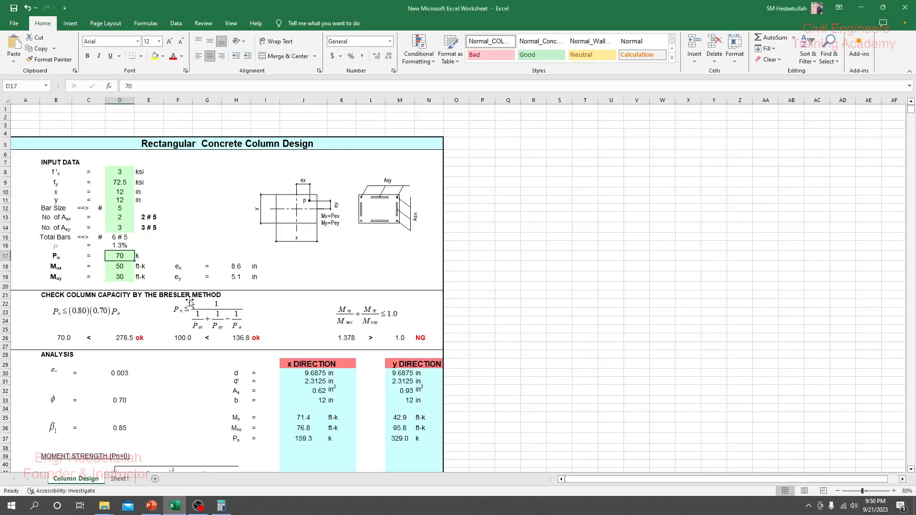
text(75.5)
key(Return)
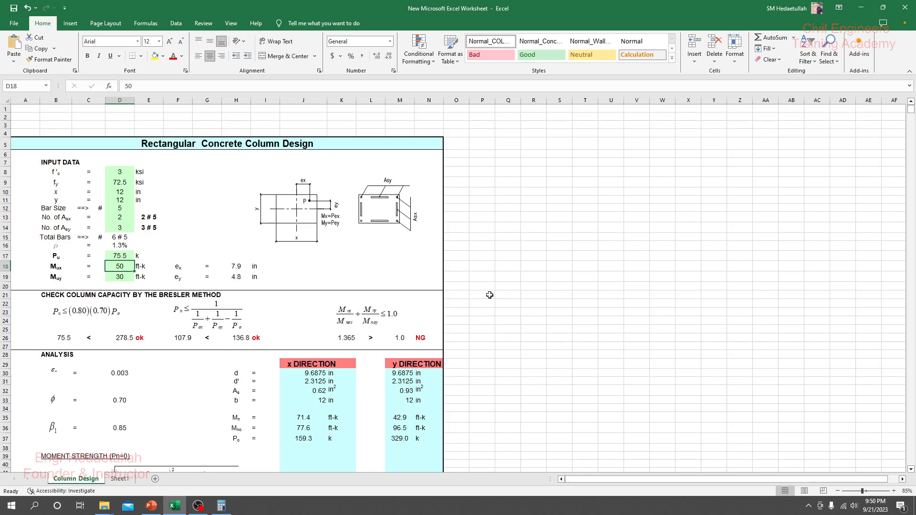
Set the moment Mux to 40 ft-k
click(124, 277)
click(119, 268)
text(40)
key(Return)
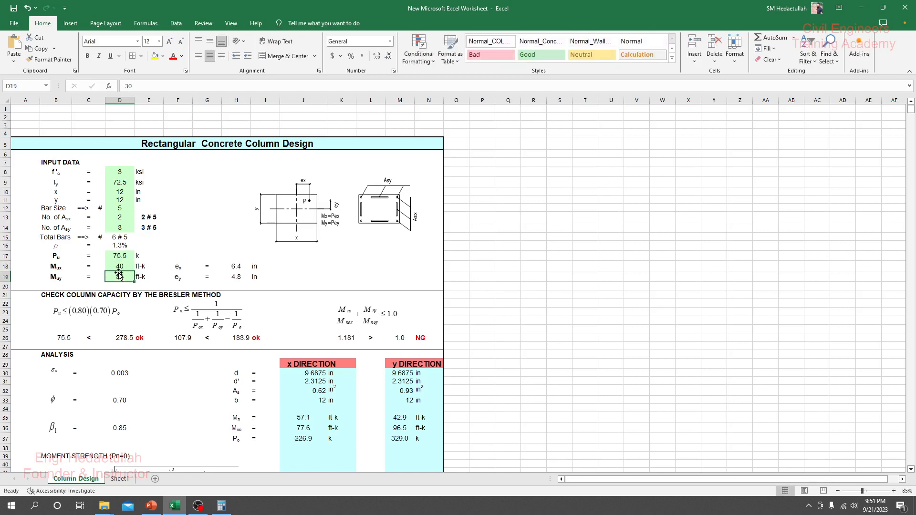
Set both moments, Mux and Muy, to 35 ft-k
click(121, 267)
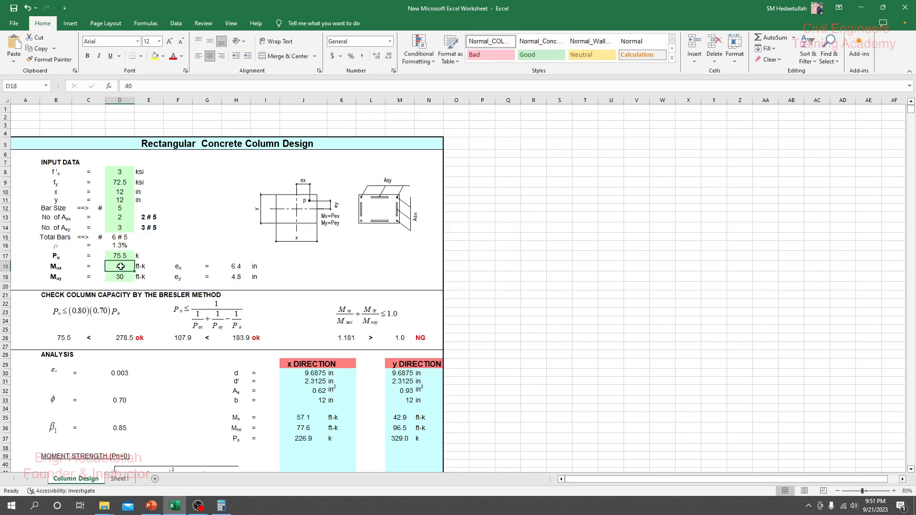
text(35)
key(Return)
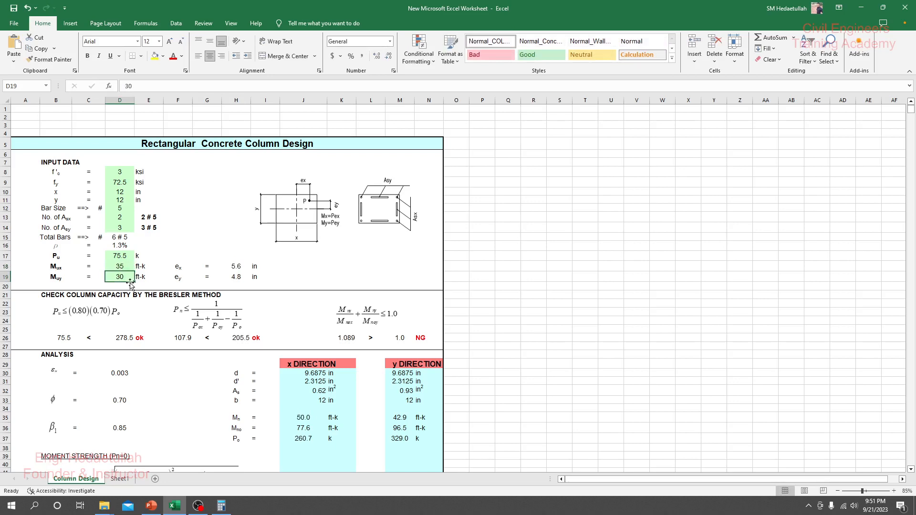
text(3)
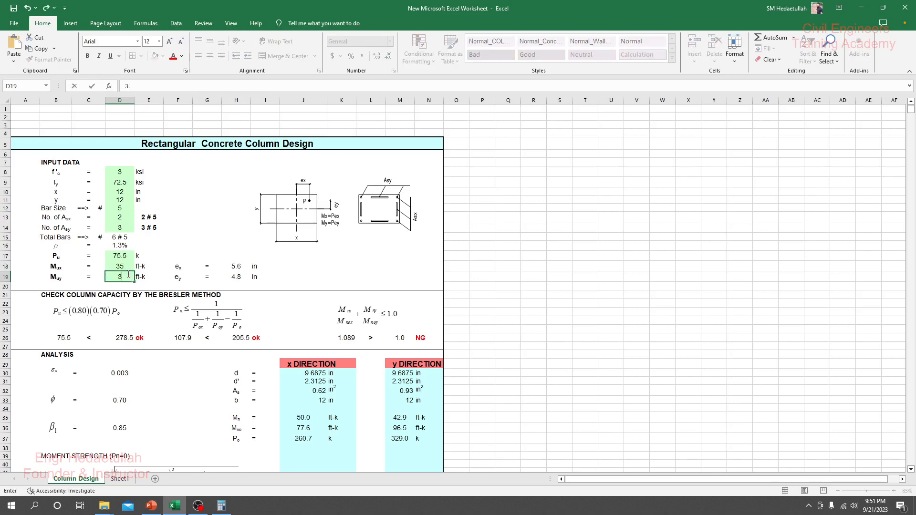
text(5)
key(Return)
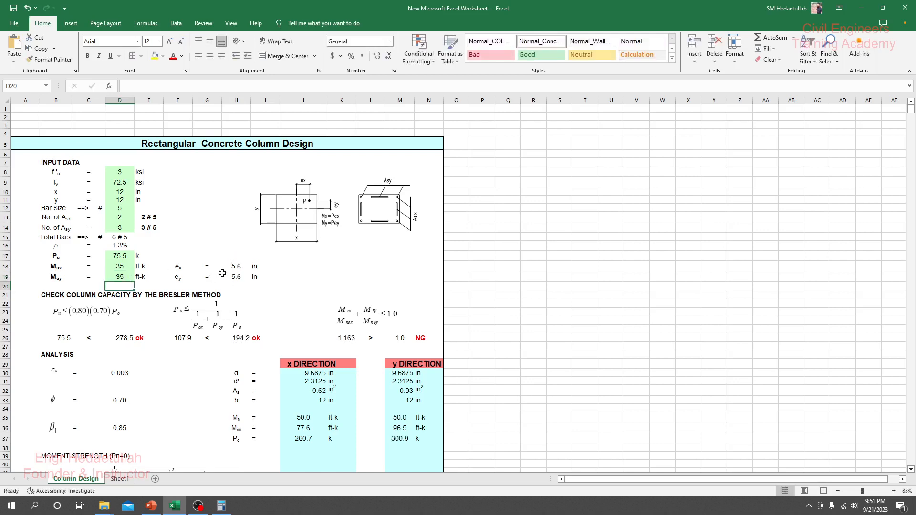
Set both moments, Mux and Muy, to 30 ft-k and save the workbook
click(120, 266)
key(Down)
click(118, 265)
key(Down)
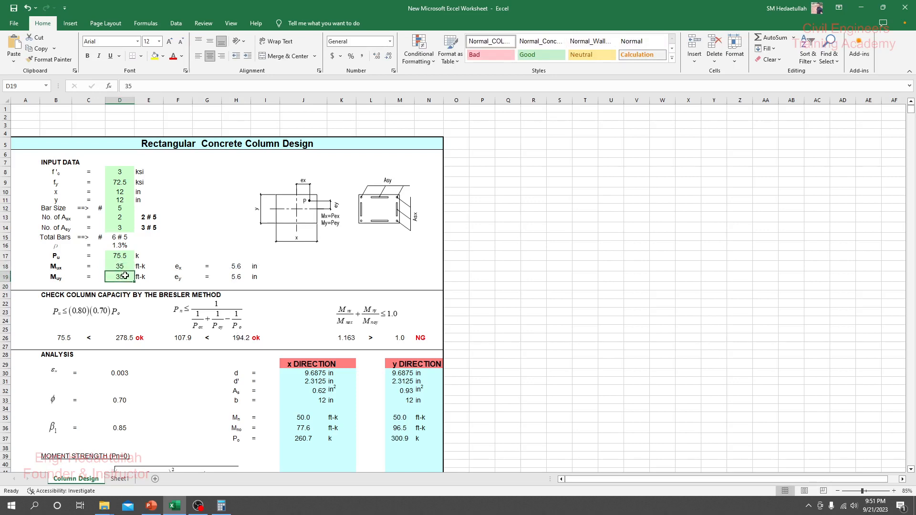
click(122, 267)
text(30)
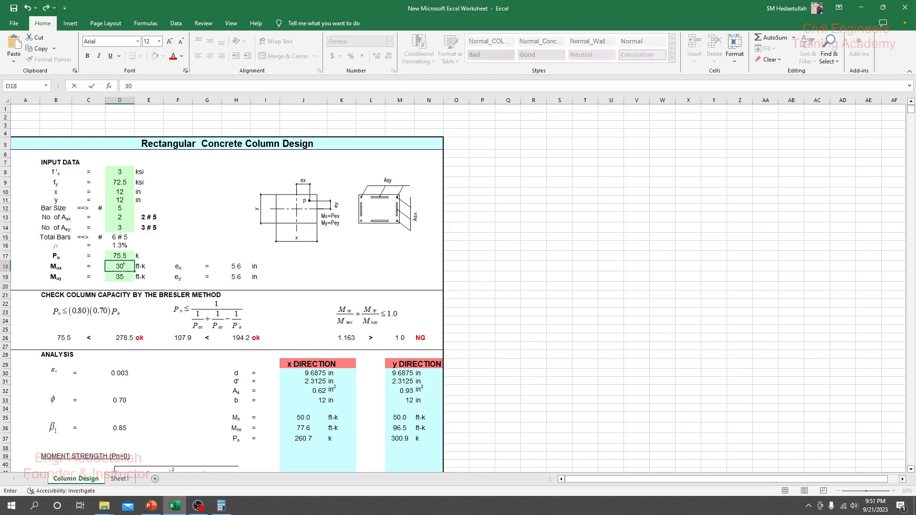
key(Return)
text(30)
key(Return)
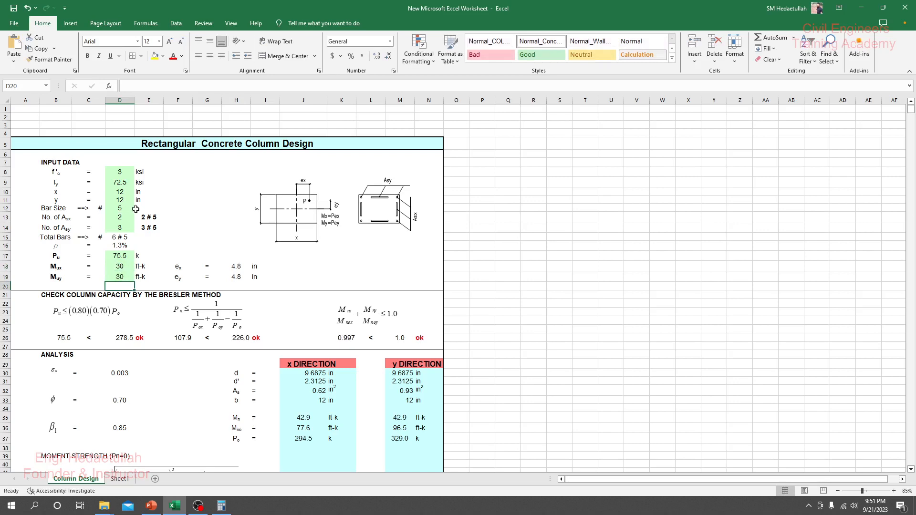
click(14, 9)
Try 32 ft-k for both moments, Mux and Muy
click(120, 280)
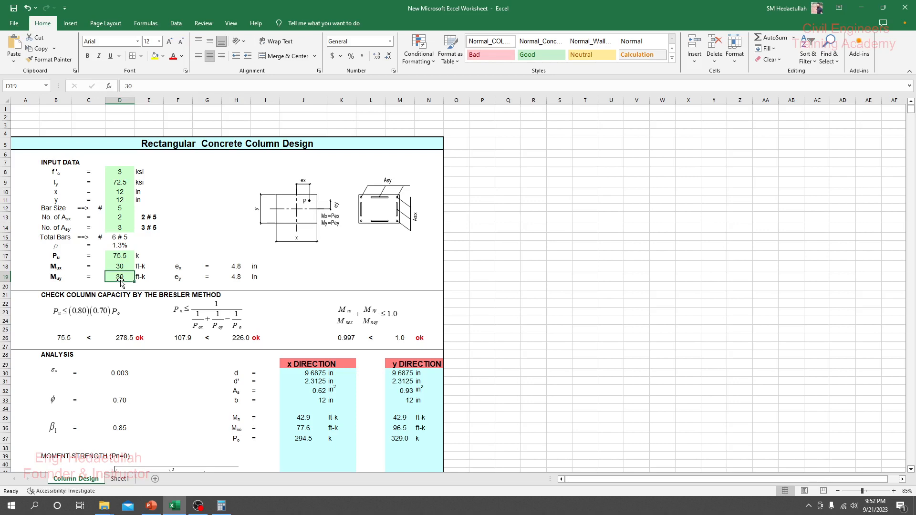
key(Up)
key(Up)
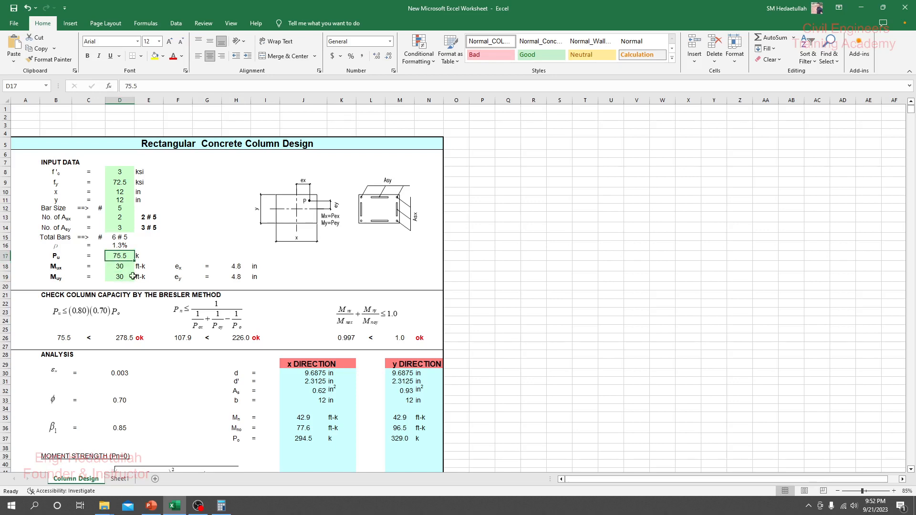
click(120, 269)
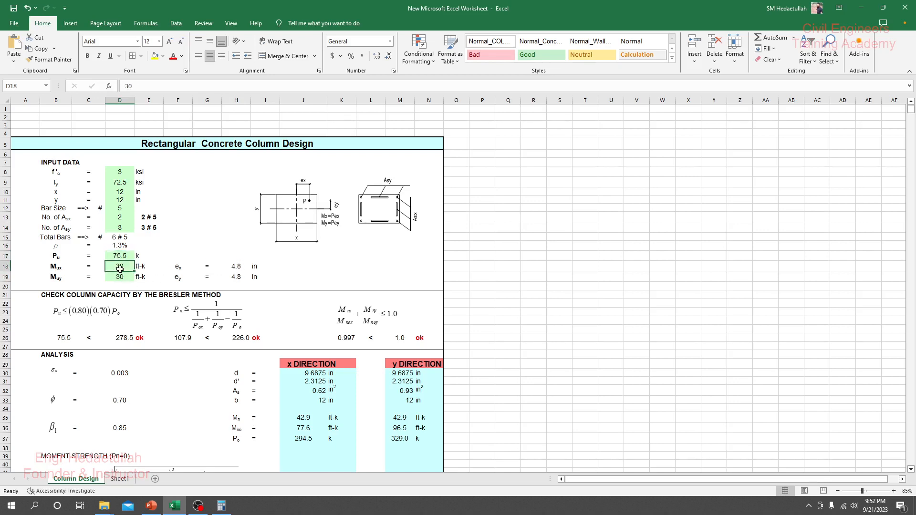
text(32)
key(Return)
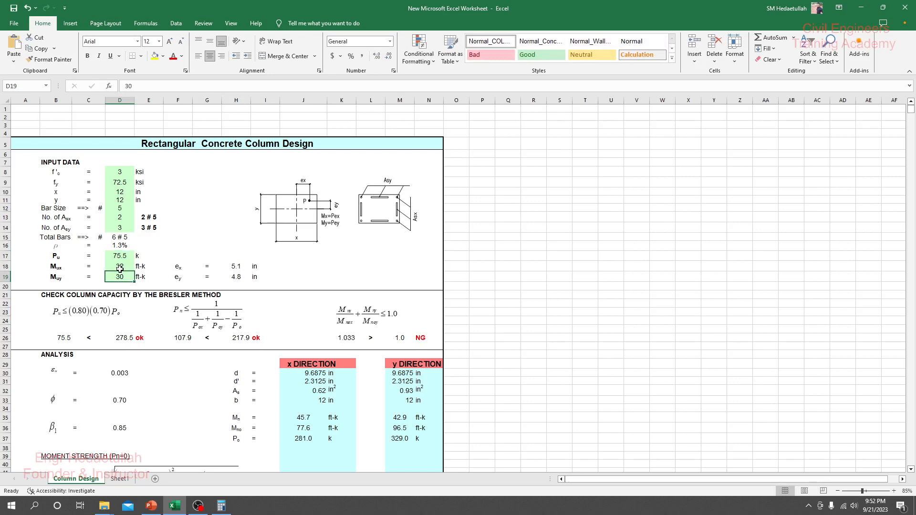
text(32)
key(Return)
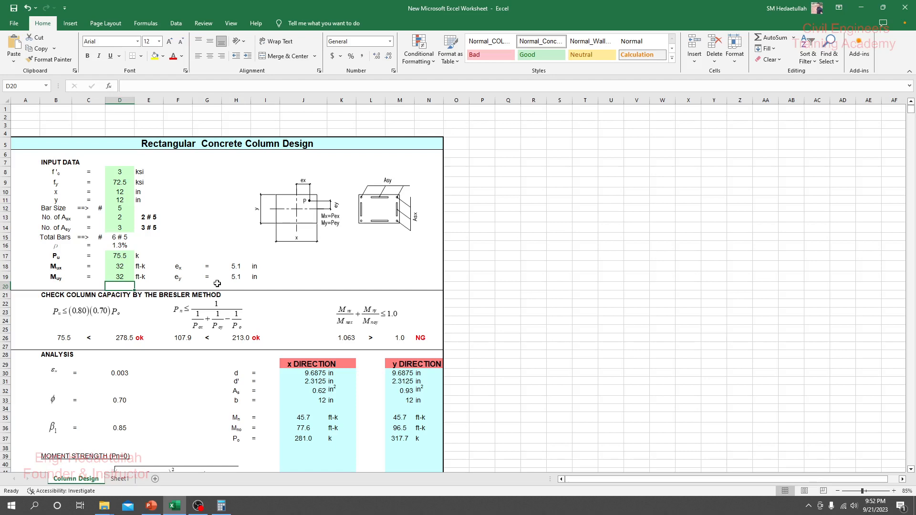
Undo the last two moment changes
key(ctrl+z)
key(ctrl+z)
Review the column's axial load and moments, and its material strengths and section dimensions in the input data
click(118, 258)
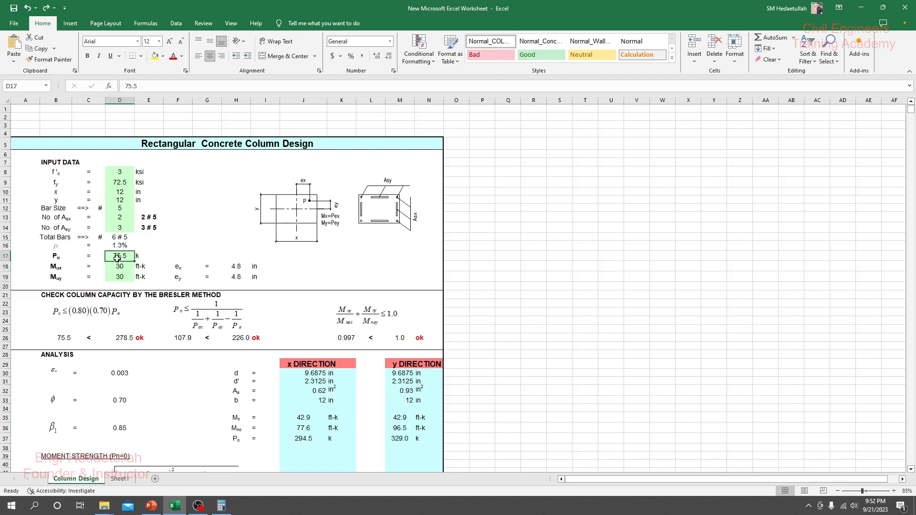
click(119, 268)
click(121, 279)
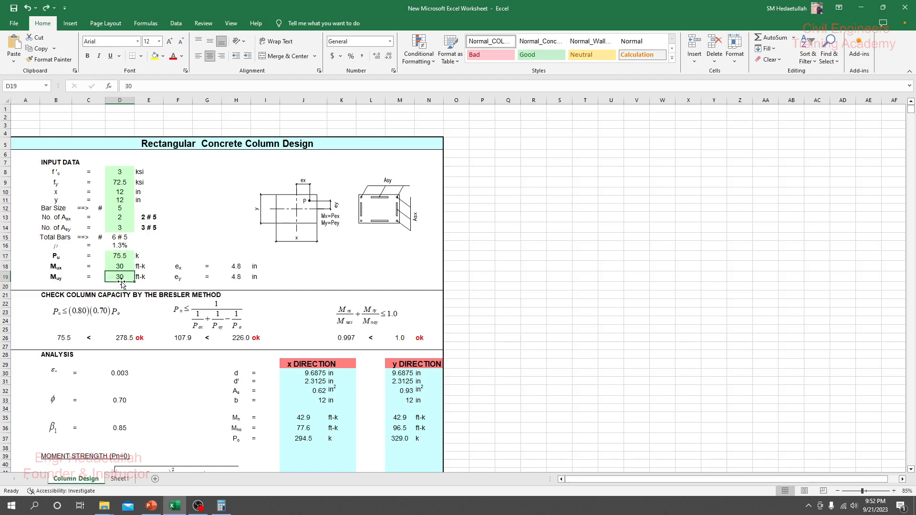
click(120, 173)
drag(123, 182, 120, 201)
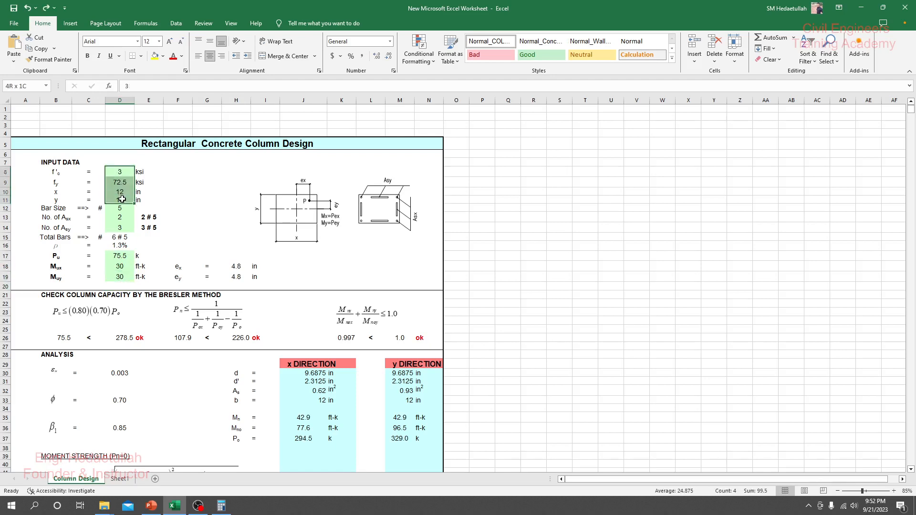
Try bar size 4 for the column reinforcement in the input data
drag(119, 256, 118, 280)
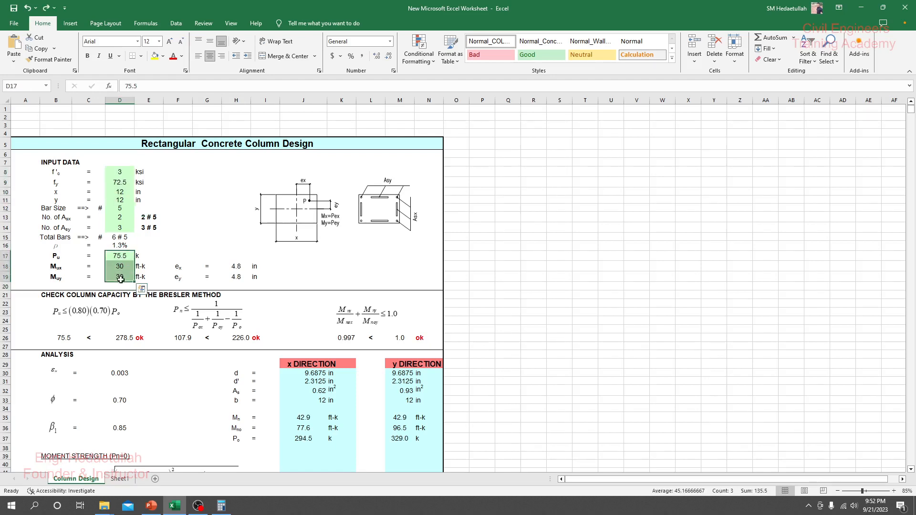
click(119, 209)
click(120, 221)
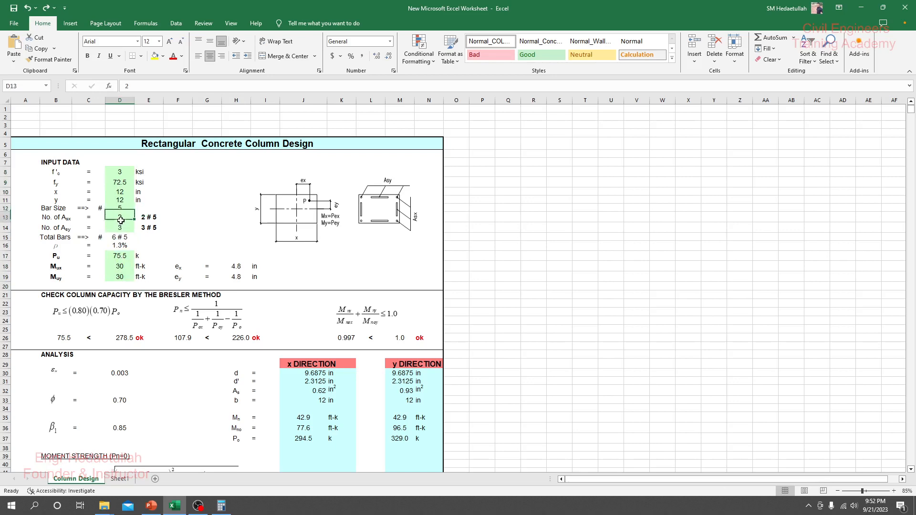
click(127, 207)
click(123, 219)
click(124, 209)
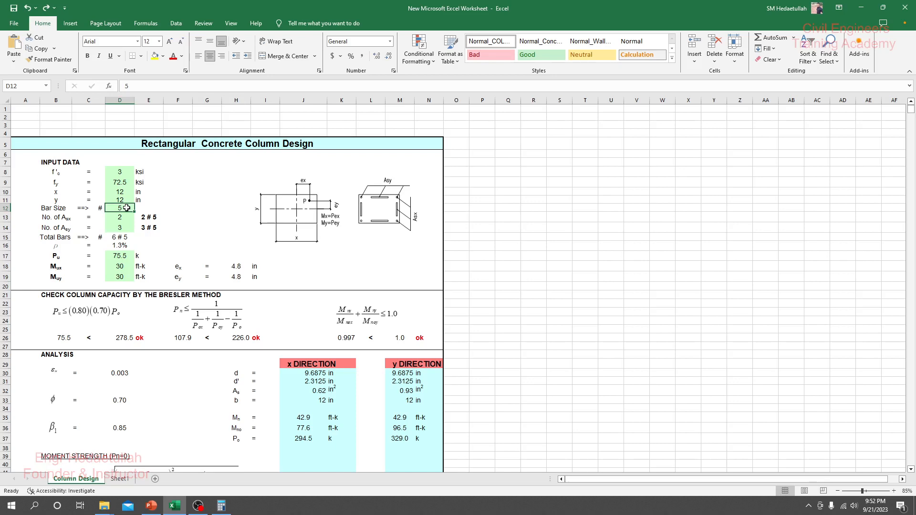
text(4)
key(Return)
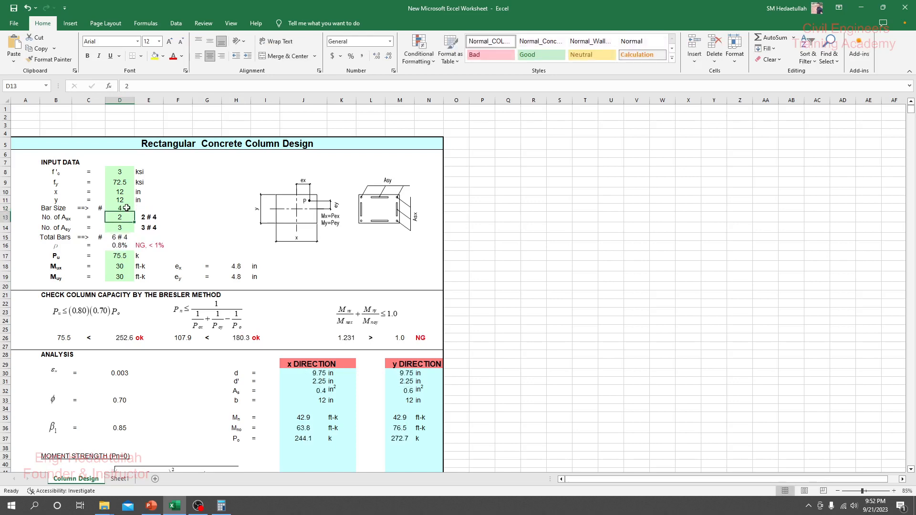
Restore the column's bar size to 5
click(126, 208)
text(5)
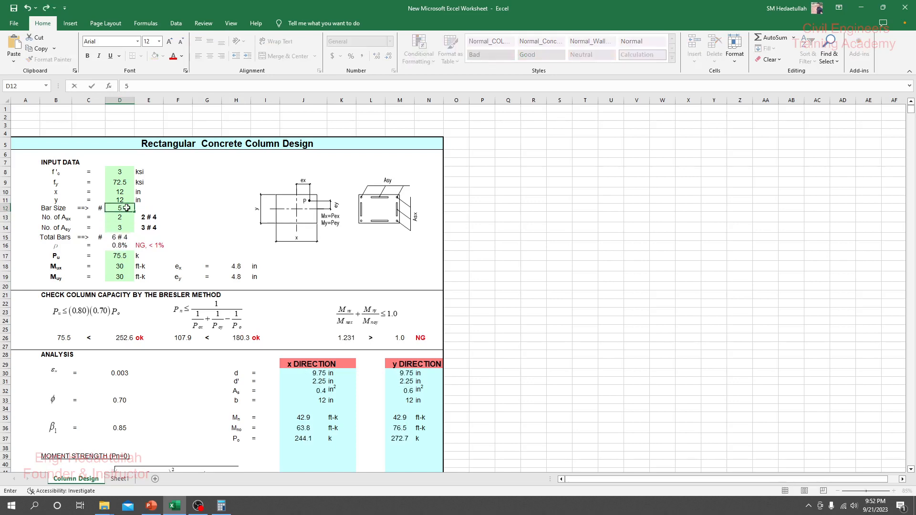
key(Return)
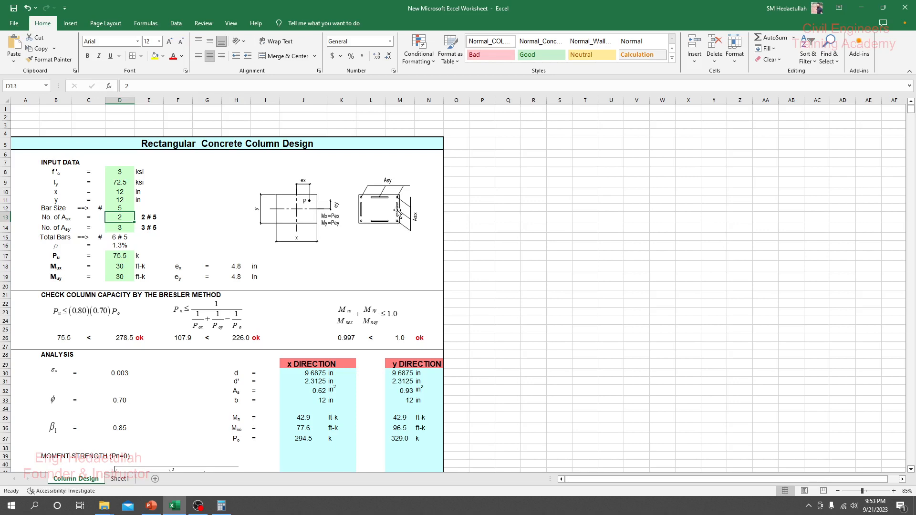
Set the number of Asy bars to 2 in the input data
click(117, 229)
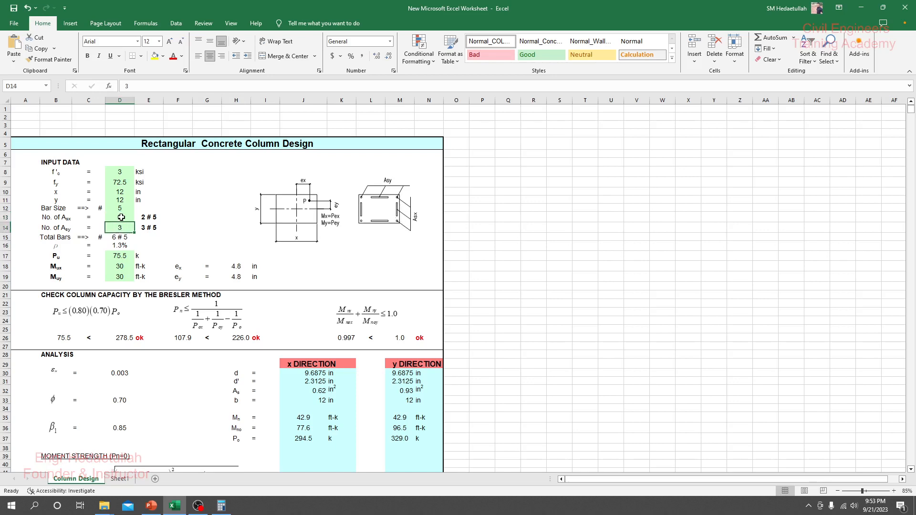
click(121, 218)
click(122, 230)
text(2)
key(Return)
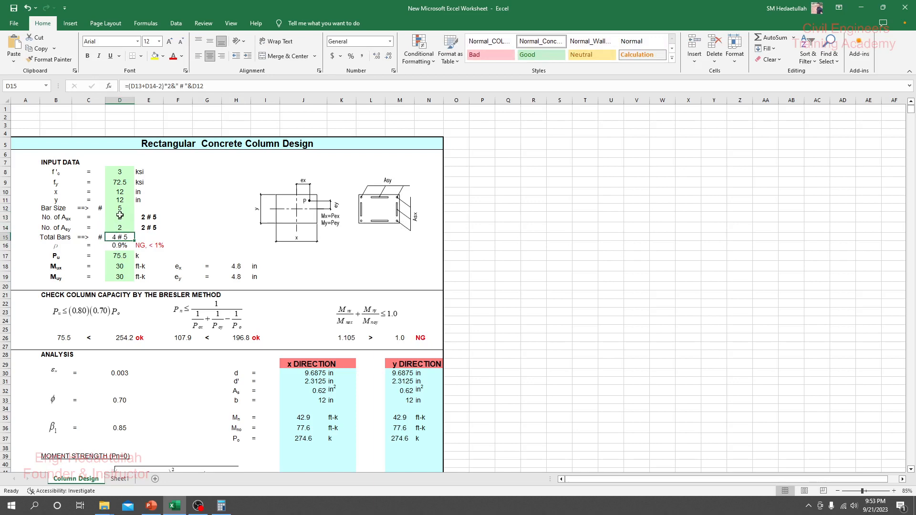
click(121, 228)
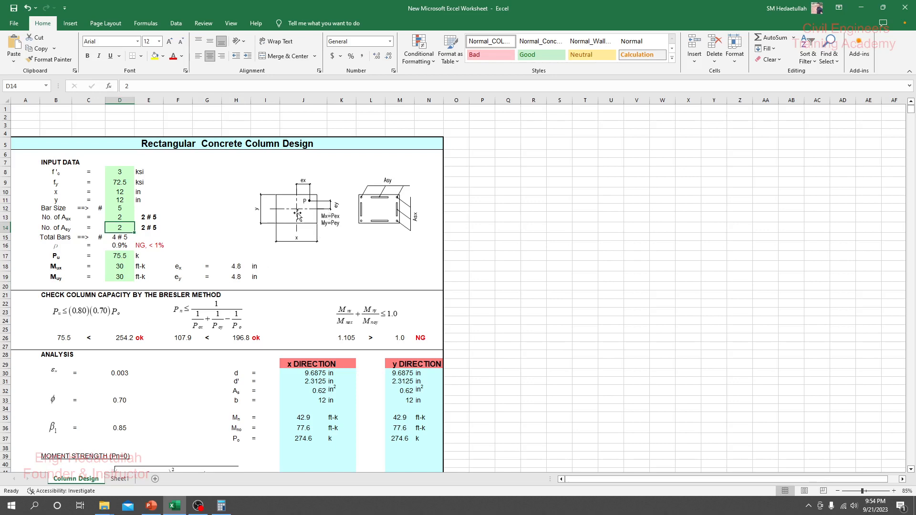
Try a moment Muy of 0 ft-k to check the column under bending about one axis
click(121, 281)
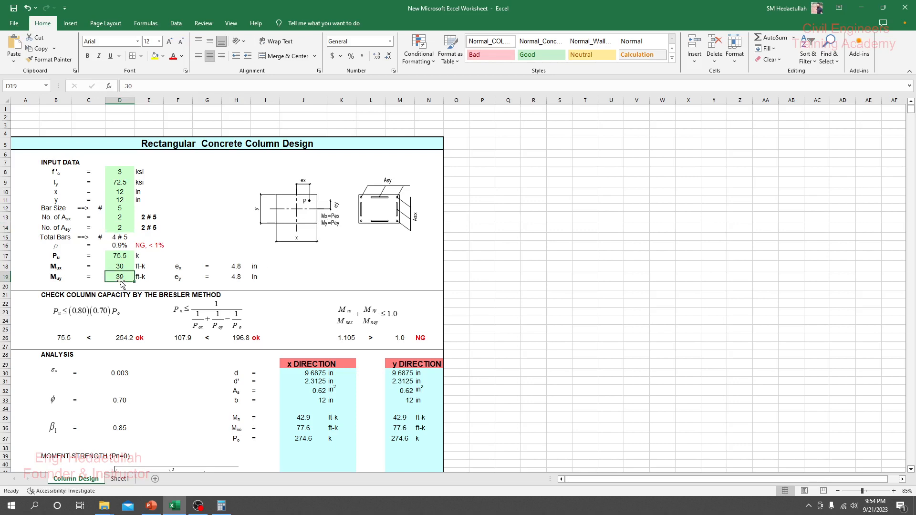
text(0)
key(Return)
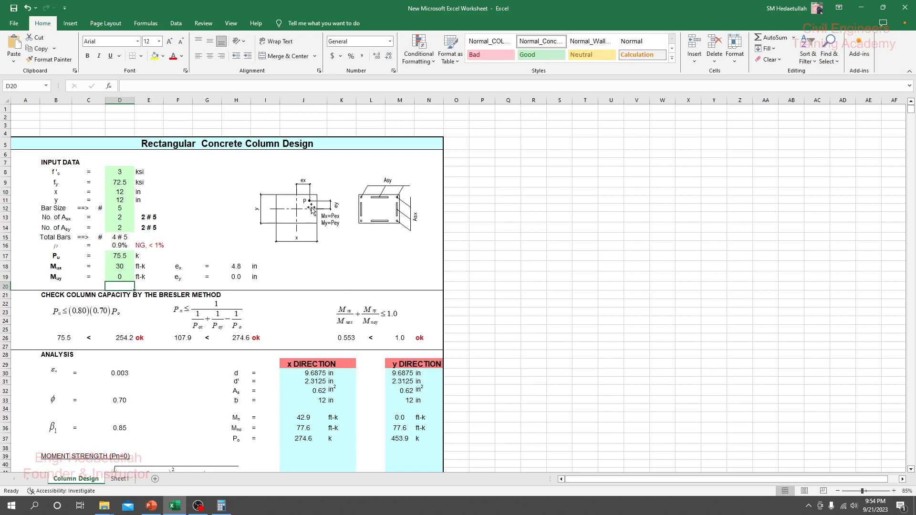
Return the moment Muy to 30 ft-k
click(120, 277)
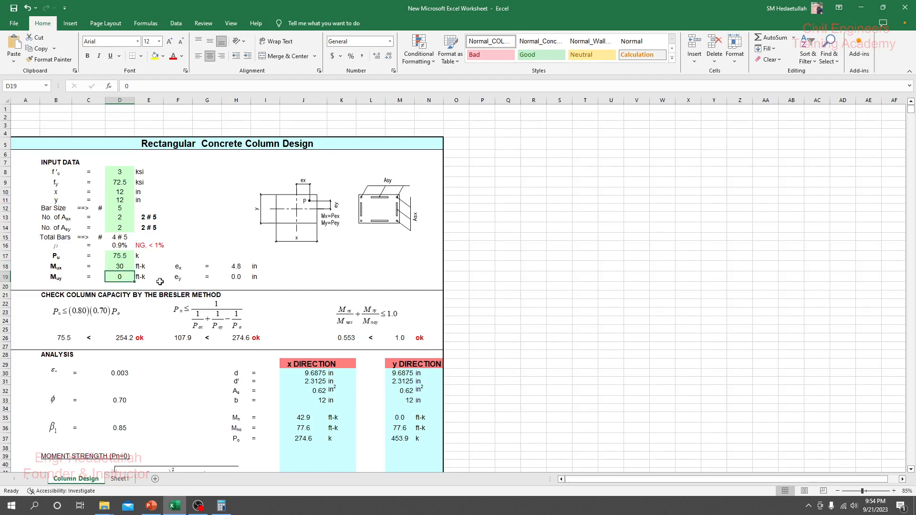
text(3)
key(Return)
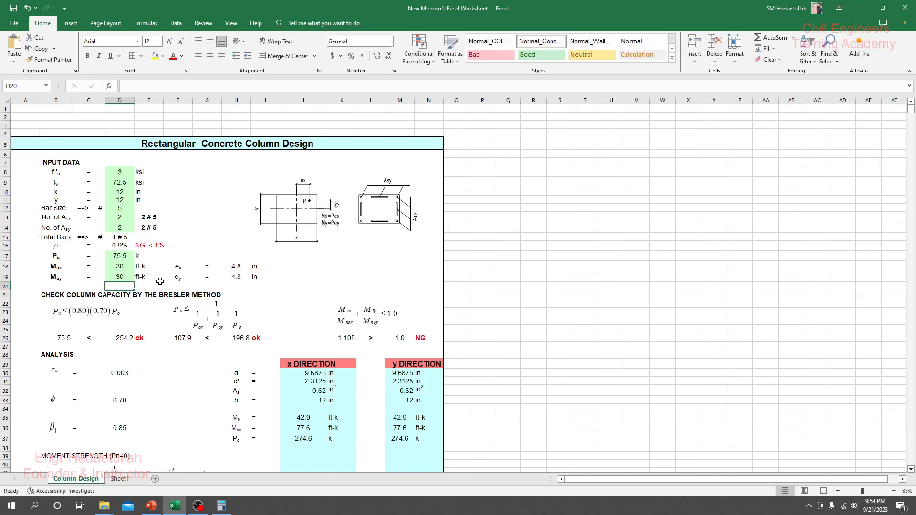
click(204, 230)
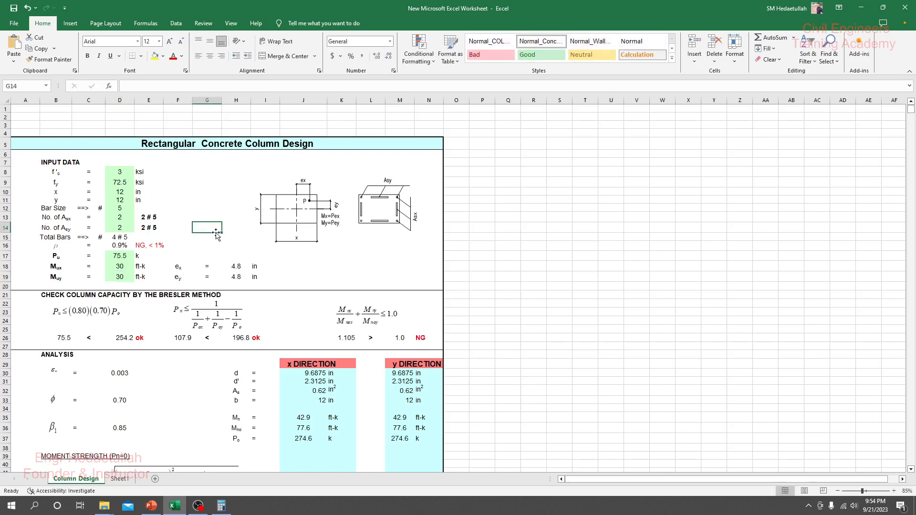
Set the number of Asx bars to 3 in the input data
click(123, 228)
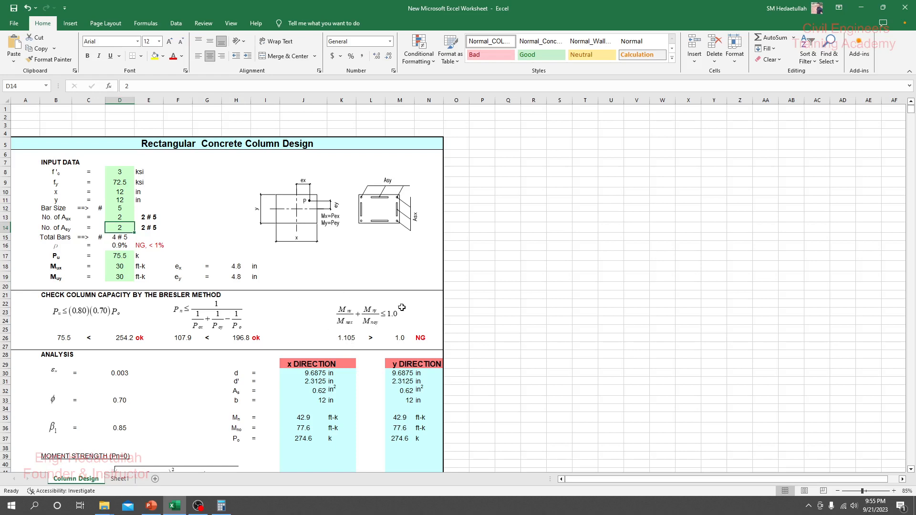
click(120, 198)
click(125, 192)
click(124, 199)
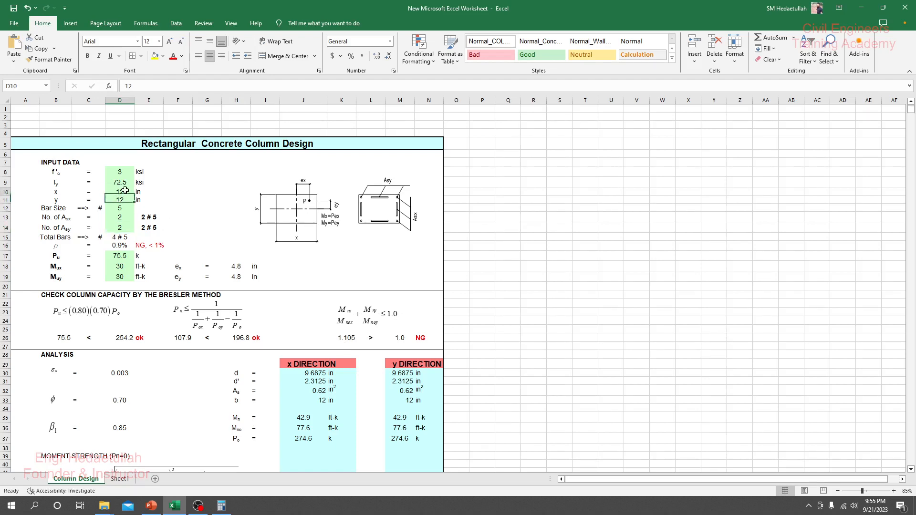
click(124, 191)
click(124, 200)
click(126, 215)
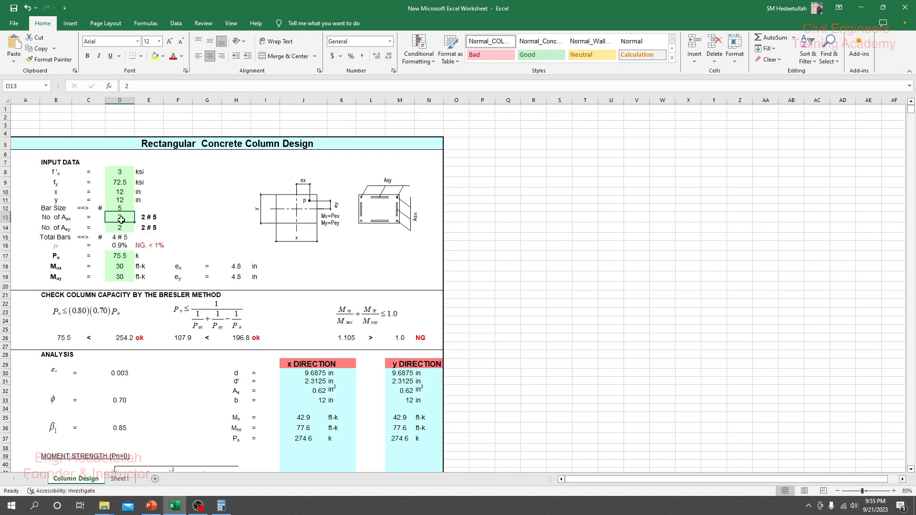
text(3)
key(Return)
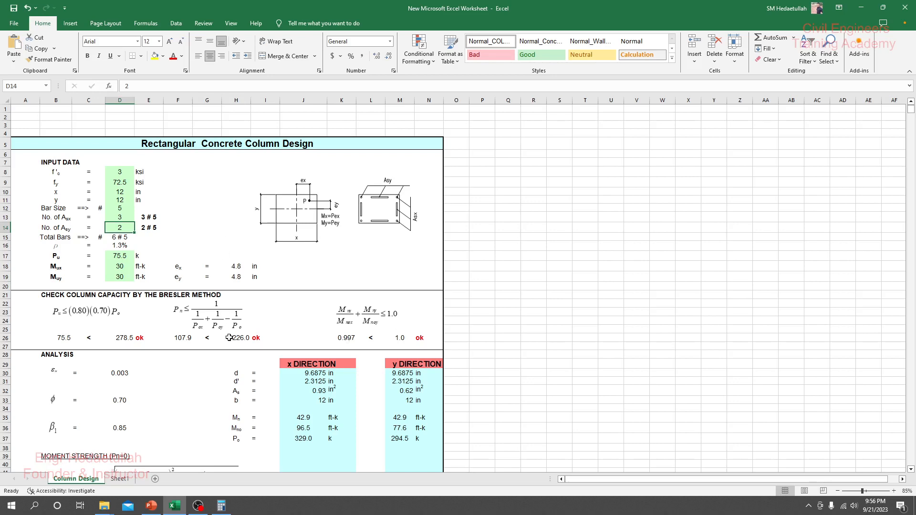
Review the strength and balanced-condition calculations below the capacity checks, and save the workbook
click(474, 338)
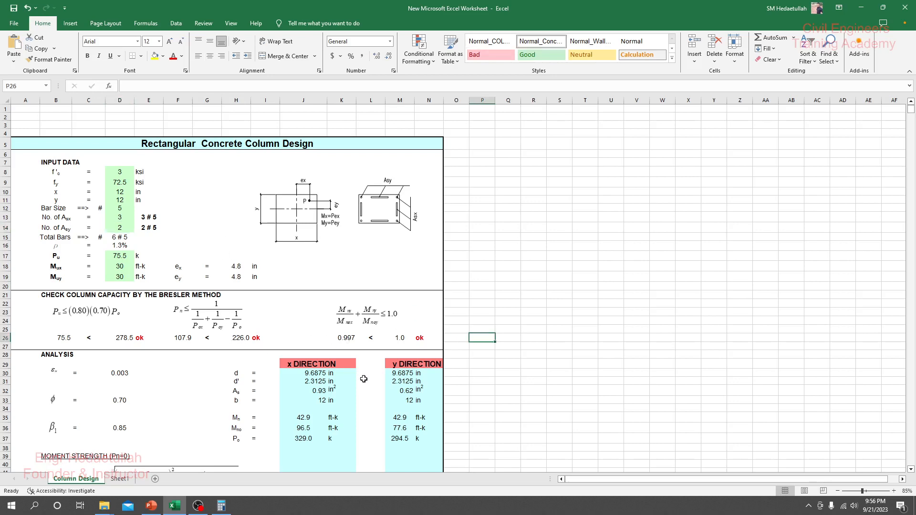
scroll(352, 379, down, 11)
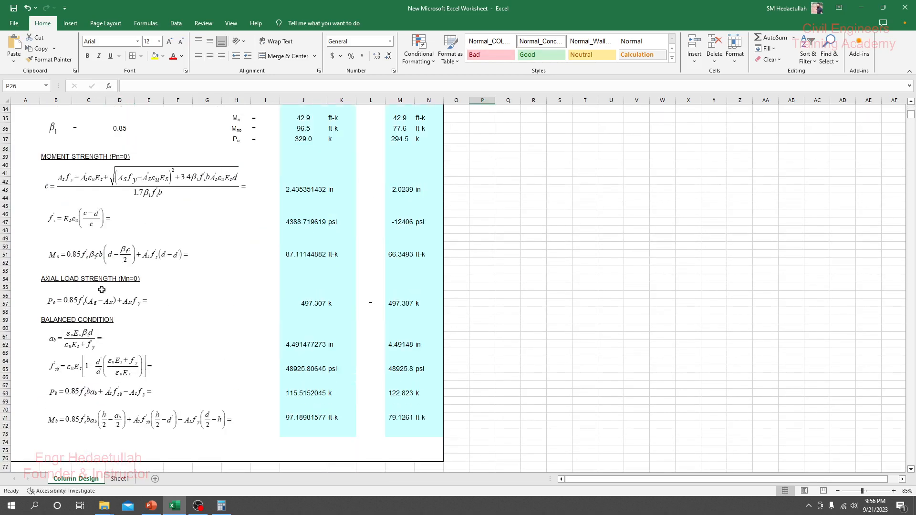
scroll(395, 349, up, 11)
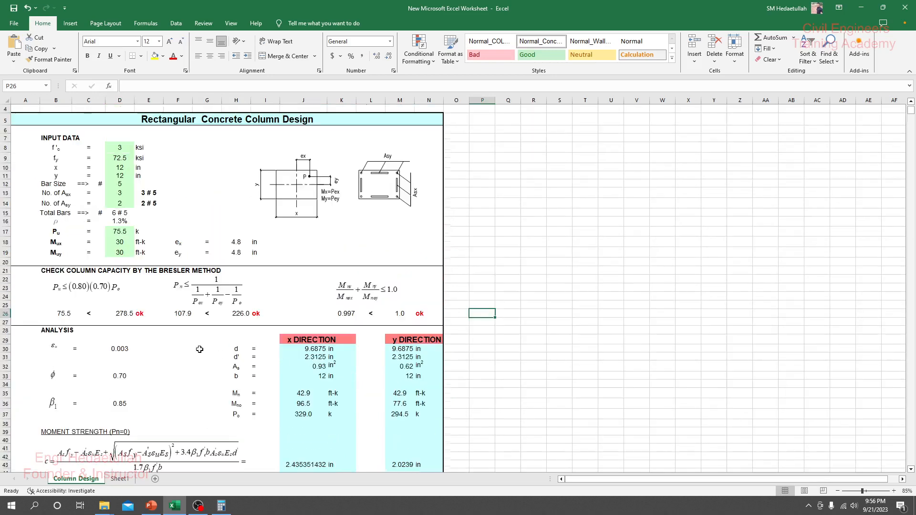
click(14, 7)
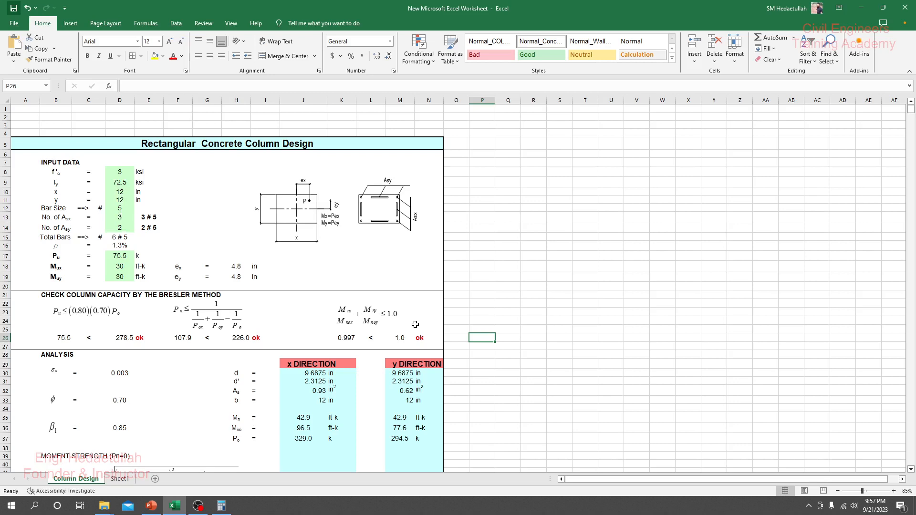
click(14, 8)
Switch to Chrome and look through the Civil Engineers Training Academy home page's featured recorded courses and student reviews
key(alt)
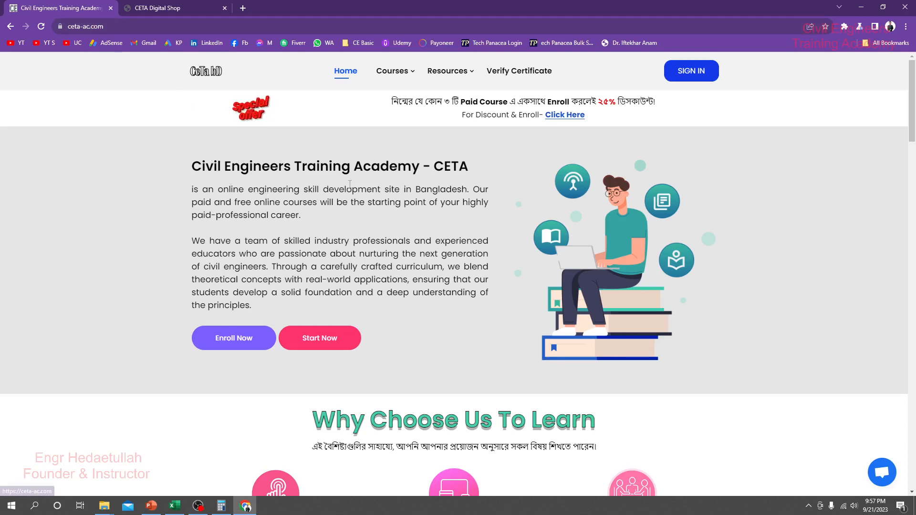
scroll(363, 186, down, 8)
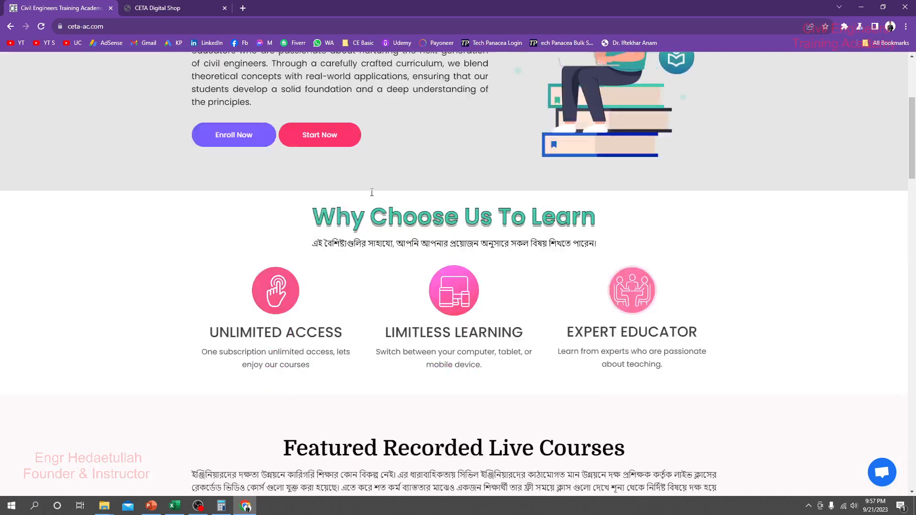
scroll(371, 192, down, 10)
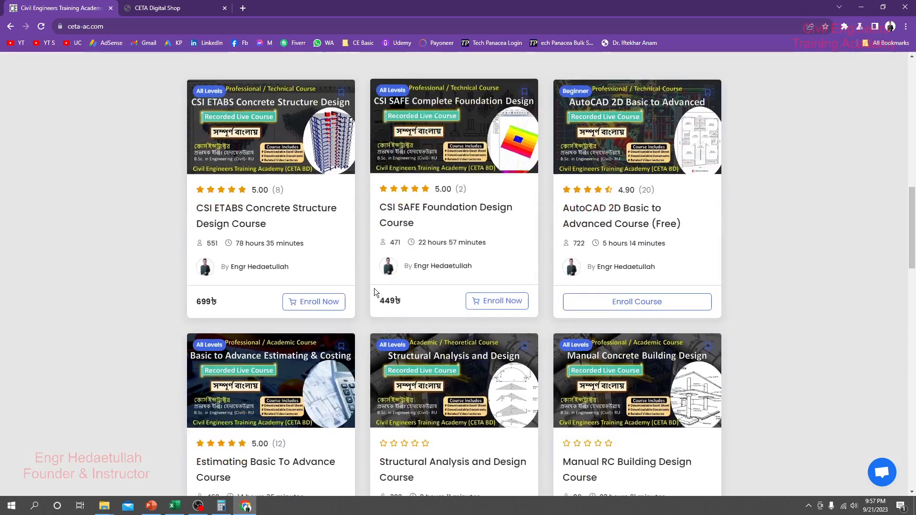
scroll(549, 233, down, 5)
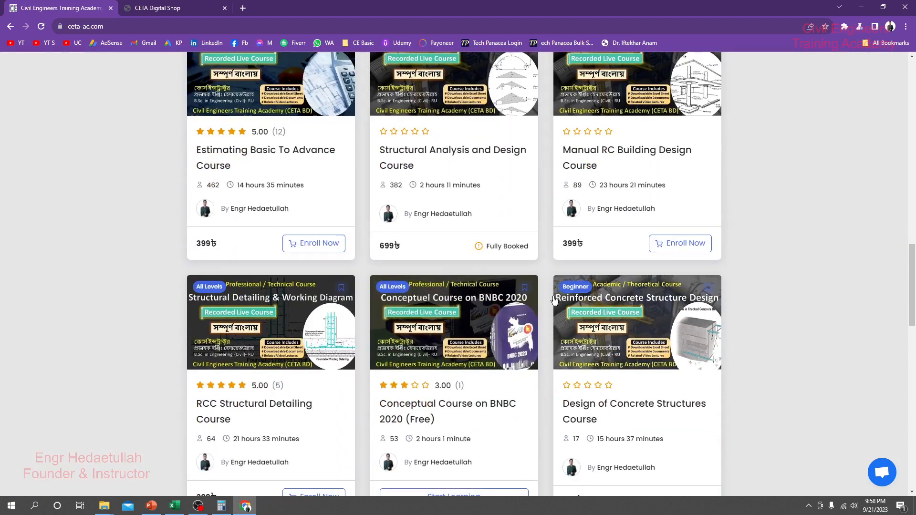
scroll(549, 299, down, 5)
scroll(548, 299, down, 3)
scroll(547, 301, down, 3)
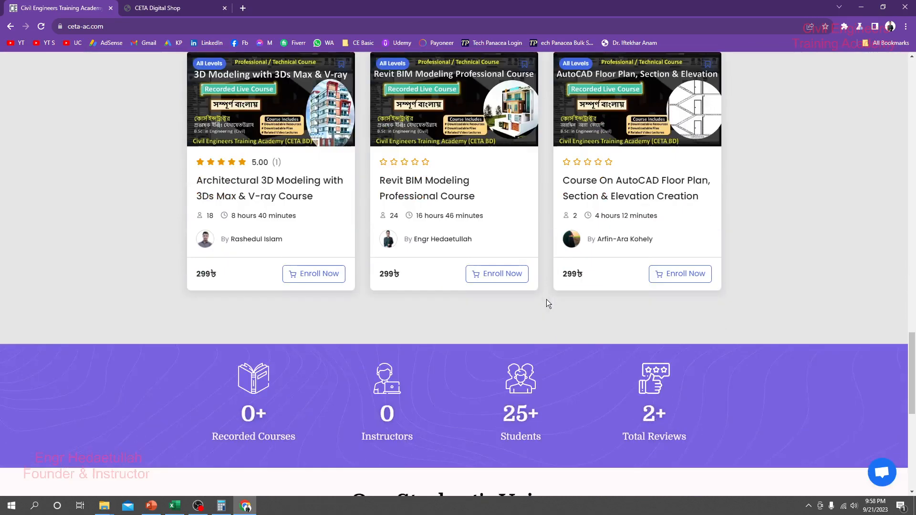
scroll(358, 291, down, 6)
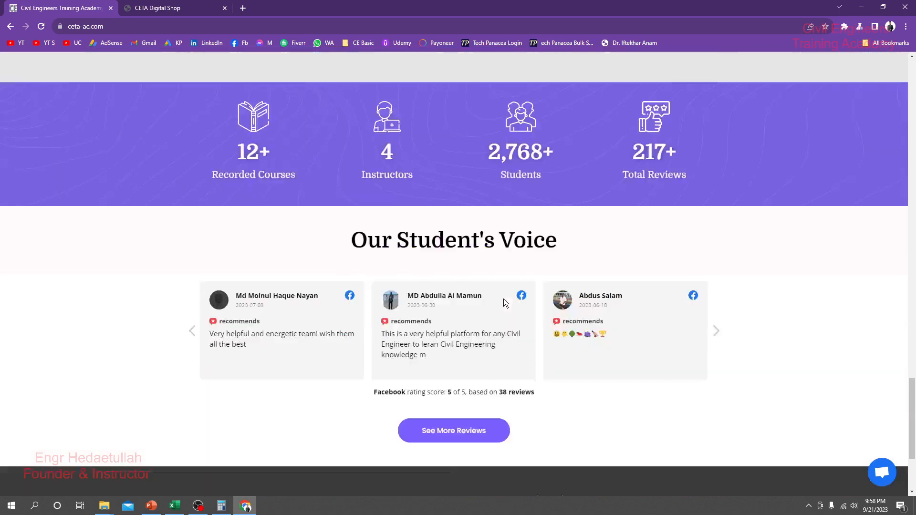
scroll(419, 325, up, 10)
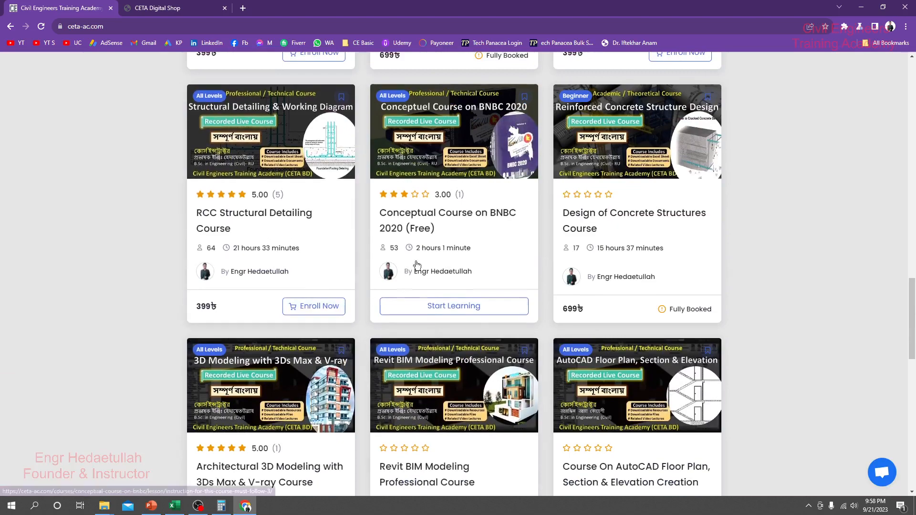
scroll(420, 220, down, 4)
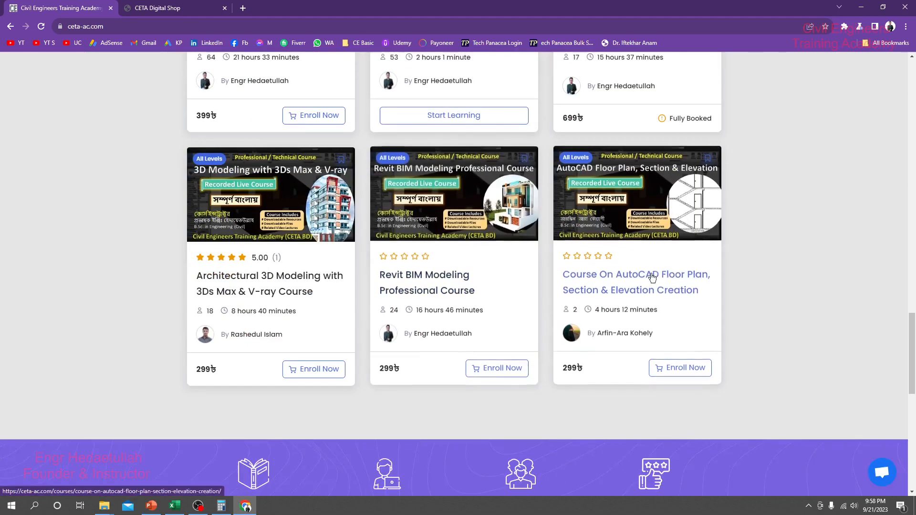
scroll(364, 300, up, 8)
scroll(365, 300, down, 4)
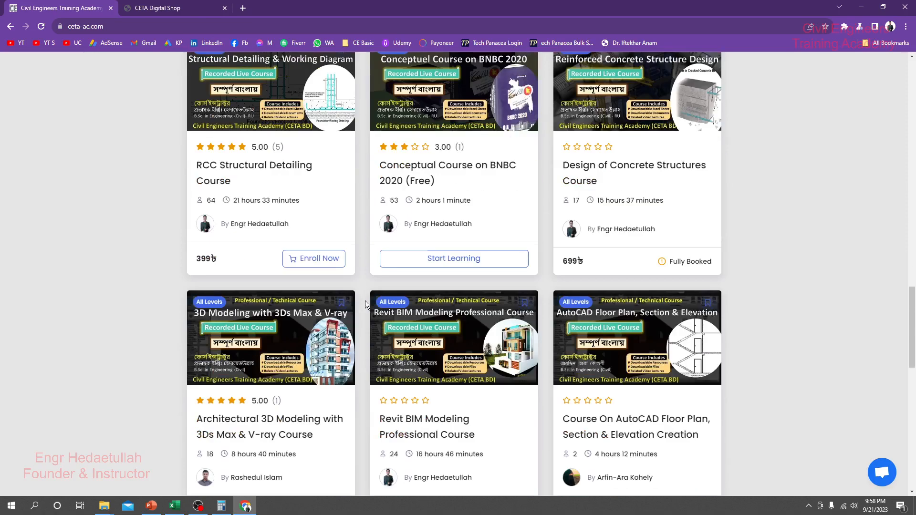
scroll(365, 301, up, 10)
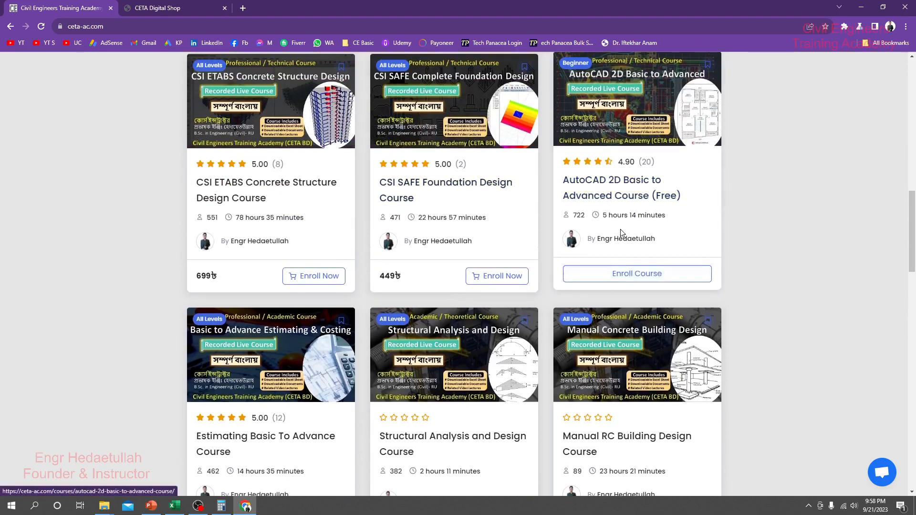
scroll(620, 276, up, 15)
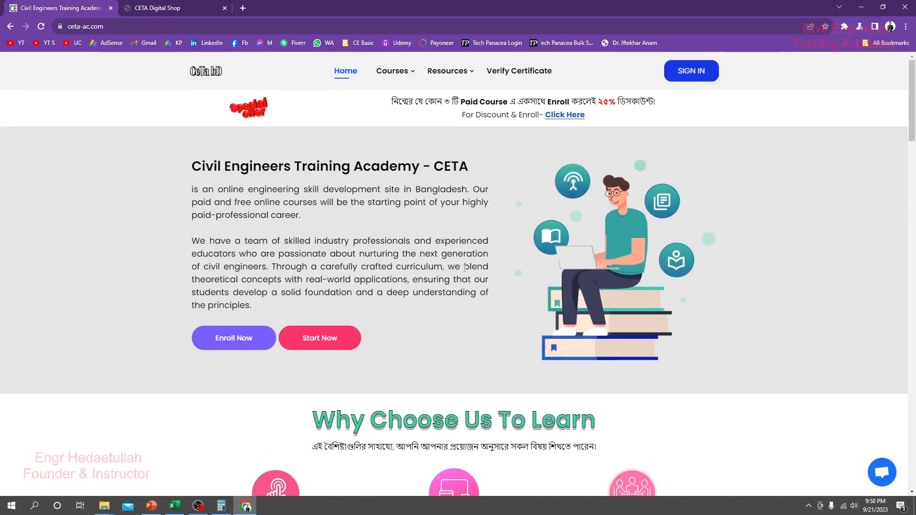
Open the site's Paid Resource shop and look through the quick-explore categories and #A. Building Analysis Excel Sheet products
mouse_move(407, 74)
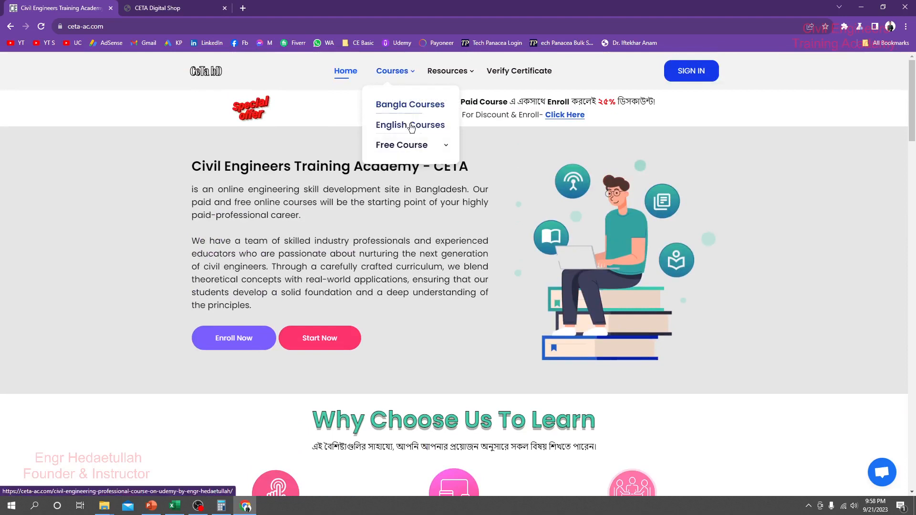
mouse_move(444, 77)
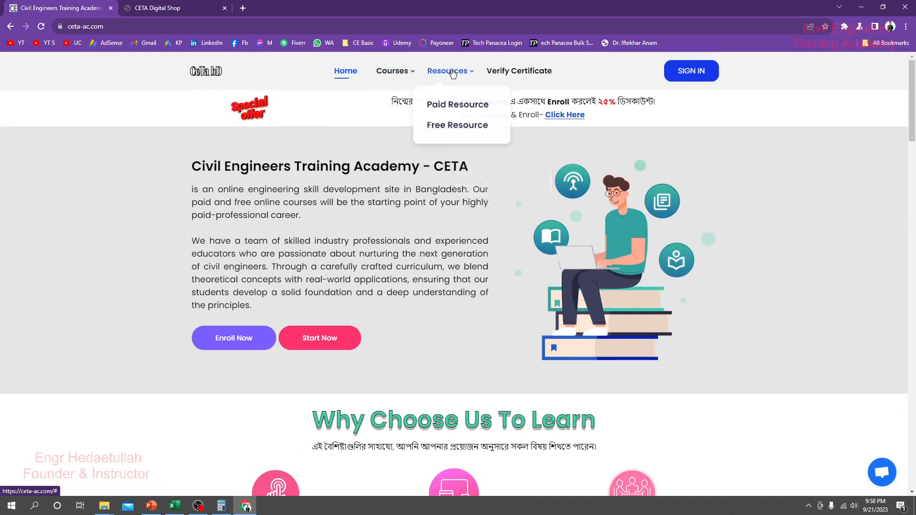
click(462, 108)
scroll(368, 248, down, 10)
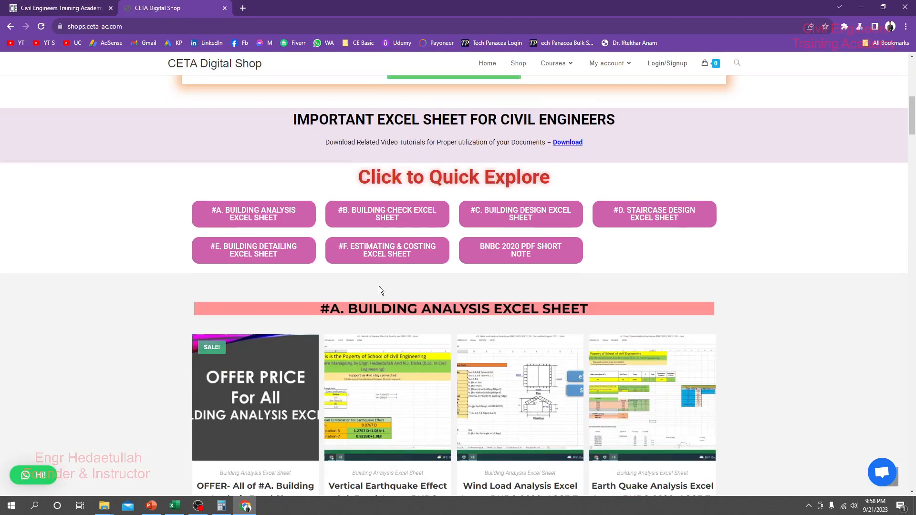
scroll(379, 285, down, 2)
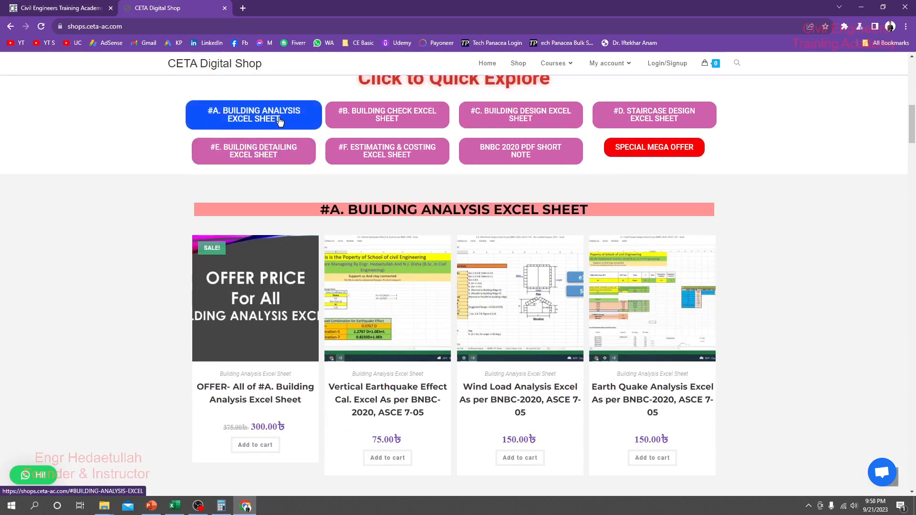
scroll(375, 377, down, 1)
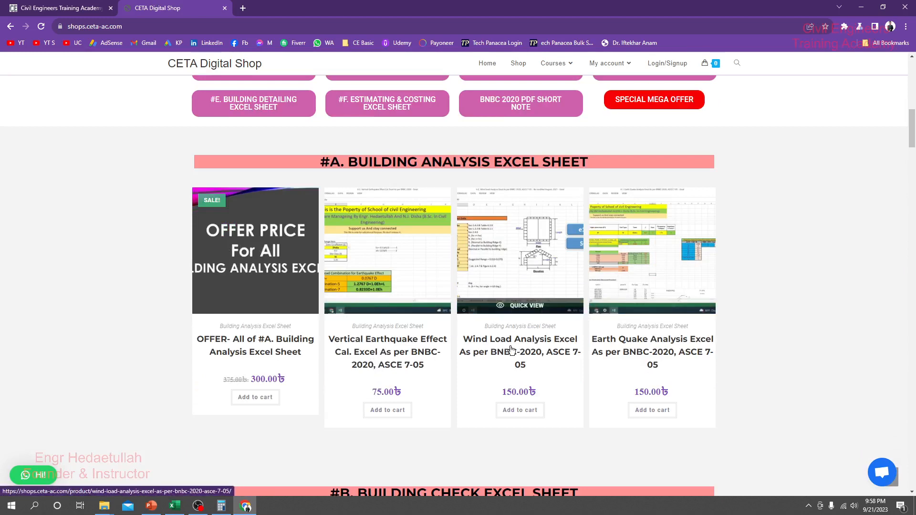
scroll(477, 372, up, 1)
scroll(446, 377, down, 2)
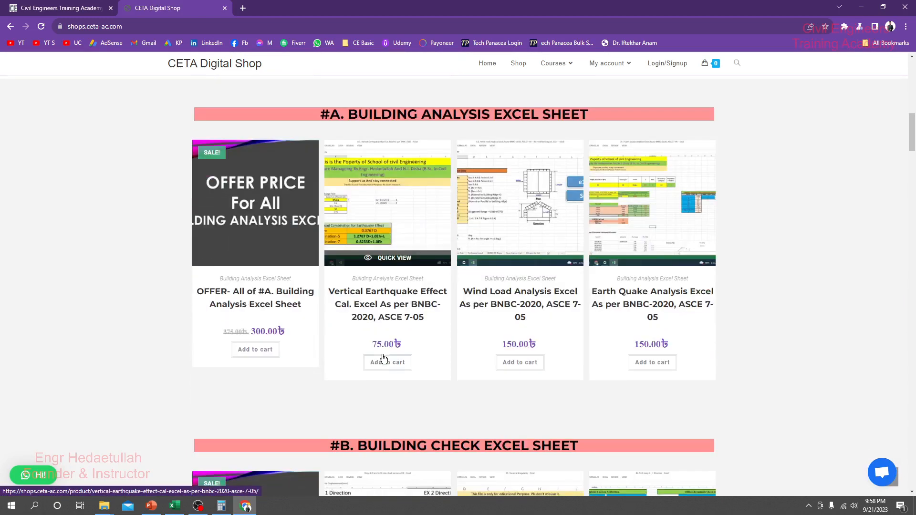
scroll(380, 360, up, 3)
Examine the #B. Building Check and #C. Building Design Excel Sheet products, highlighting the Building Design section heading
scroll(405, 227, down, 7)
scroll(506, 288, down, 6)
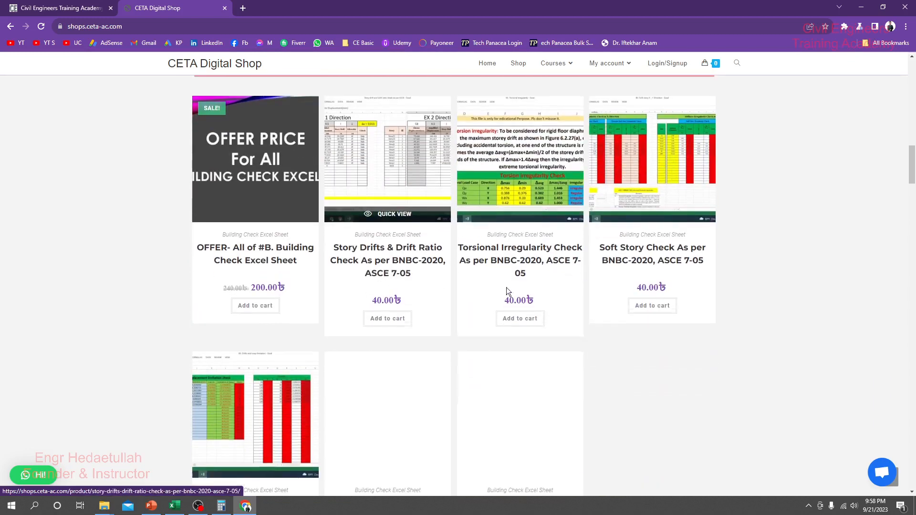
scroll(603, 287, down, 1)
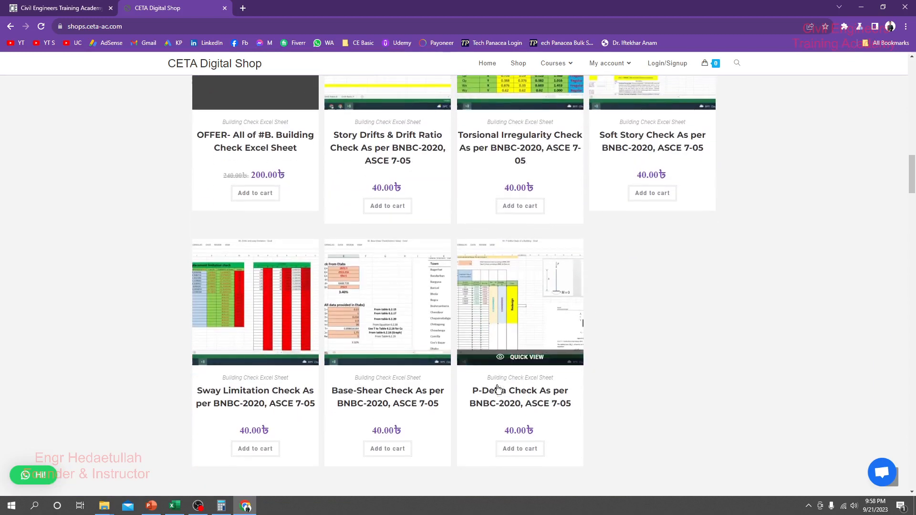
scroll(535, 287, down, 4)
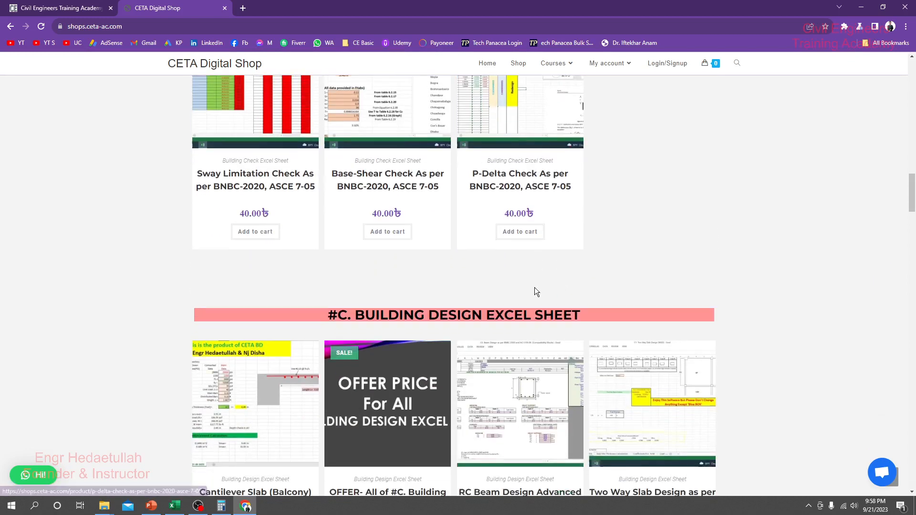
scroll(477, 196, down, 4)
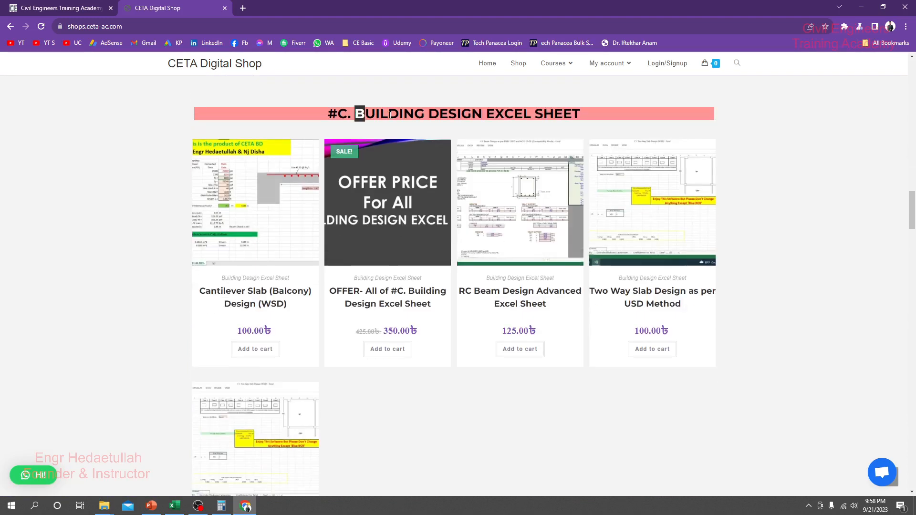
double_click(359, 112)
scroll(375, 352, down, 1)
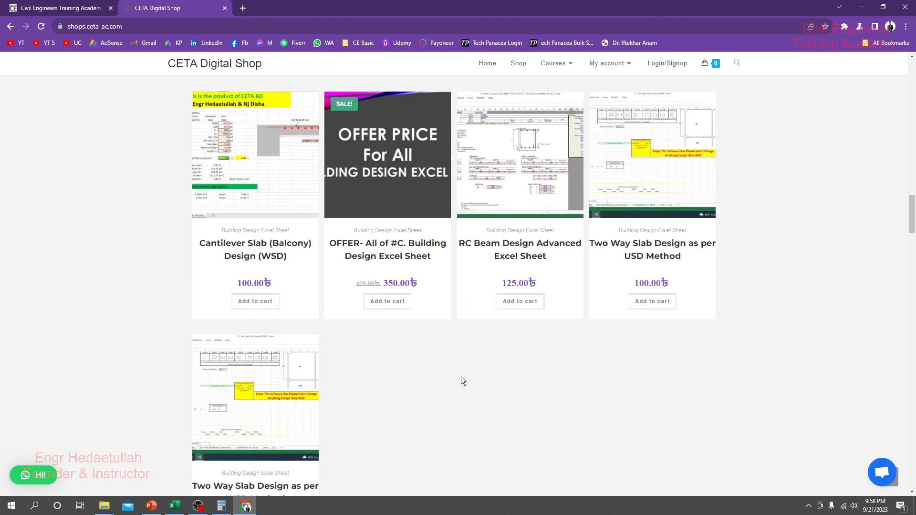
scroll(461, 377, down, 2)
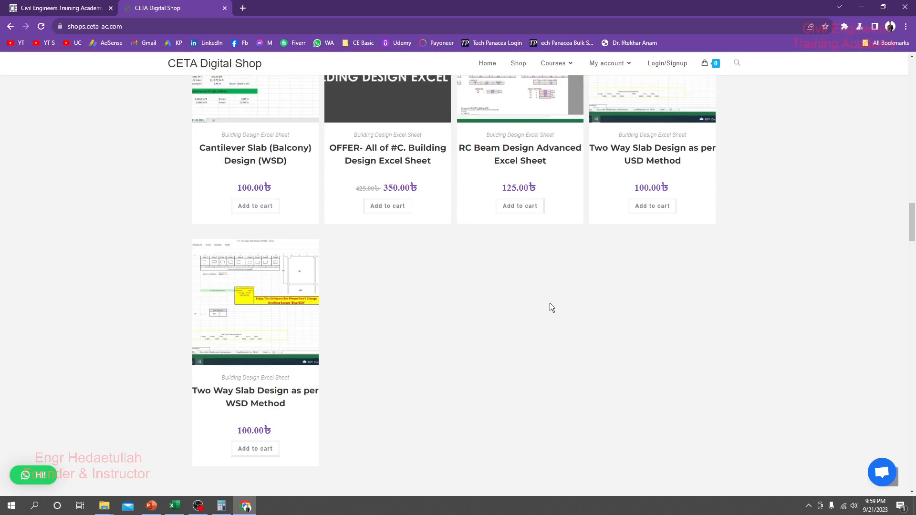
scroll(436, 364, up, 6)
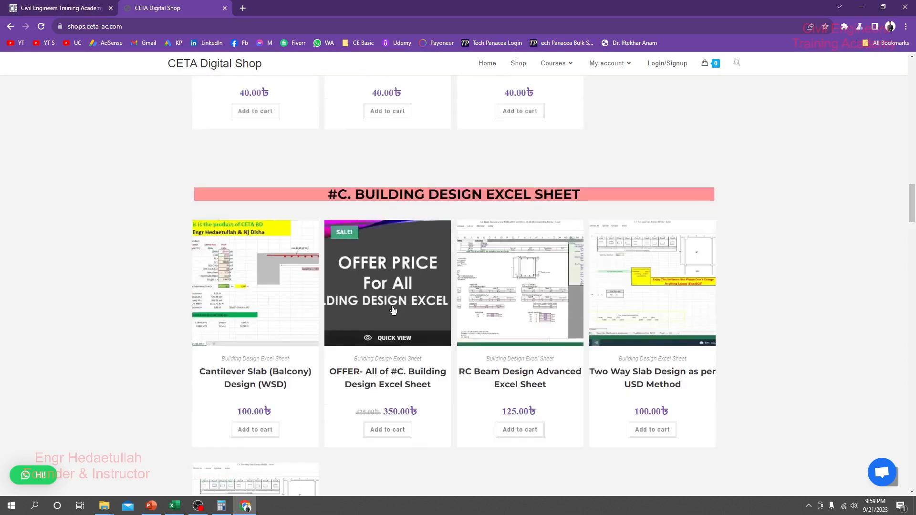
mouse_move(328, 257)
mouse_down()
mouse_move(601, 257)
mouse_move(328, 258)
mouse_up()
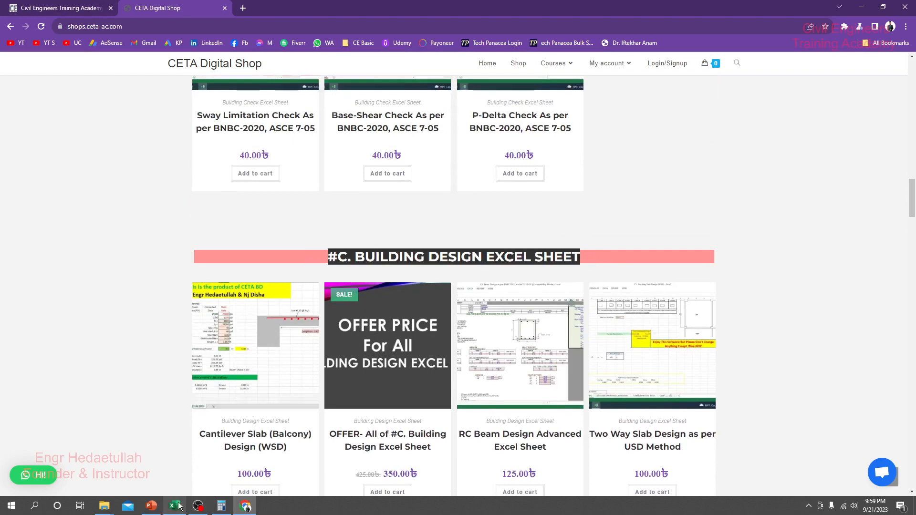
Switch to File Explorer and review the design workbooks in the C. Building Design Excel file folder, leaving no file selected
mouse_move(104, 506)
click(122, 479)
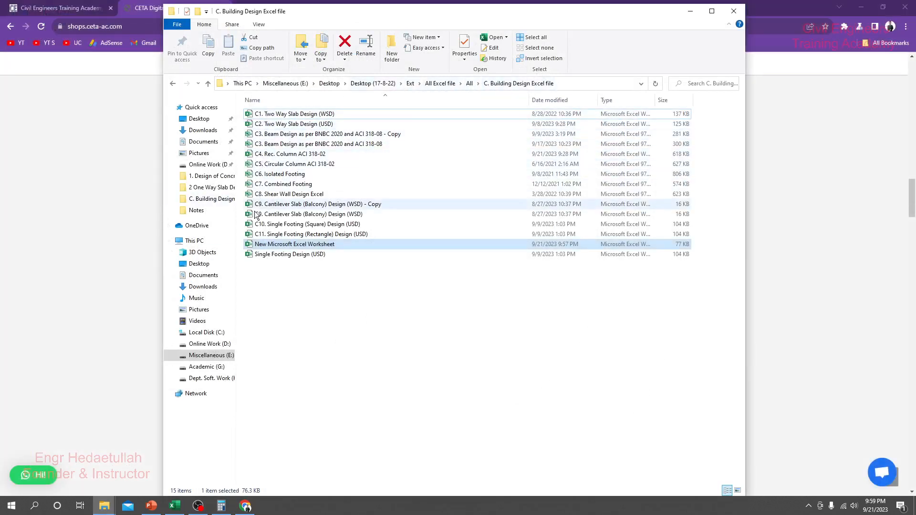
click(267, 287)
drag(242, 111, 287, 237)
click(298, 317)
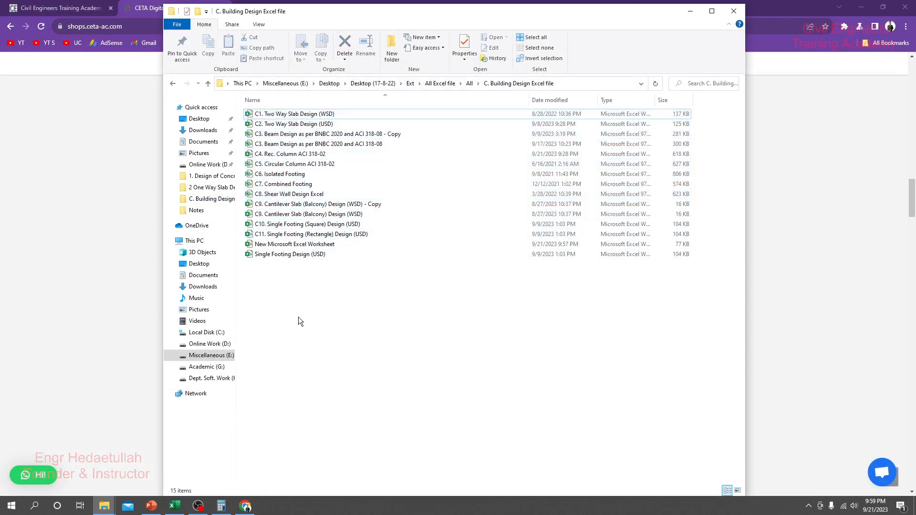